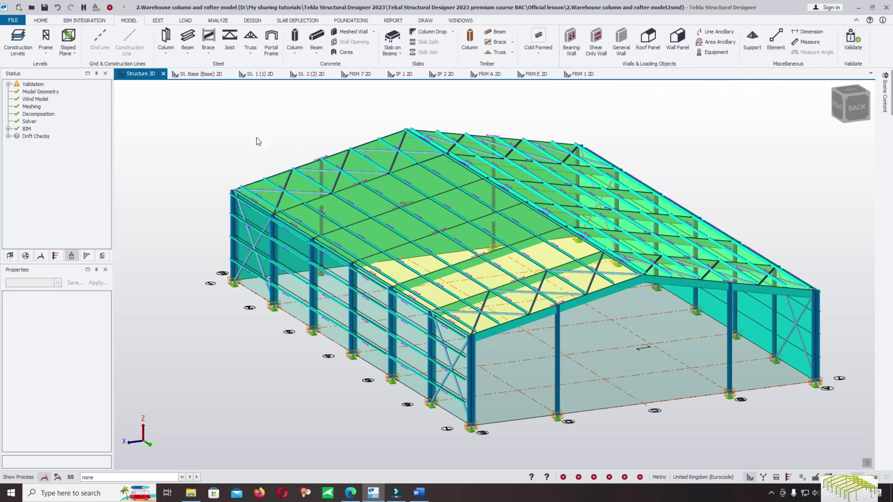
# Validate the model and highlight the members flagged by the Member intersection warning
pyautogui.click(851, 43)
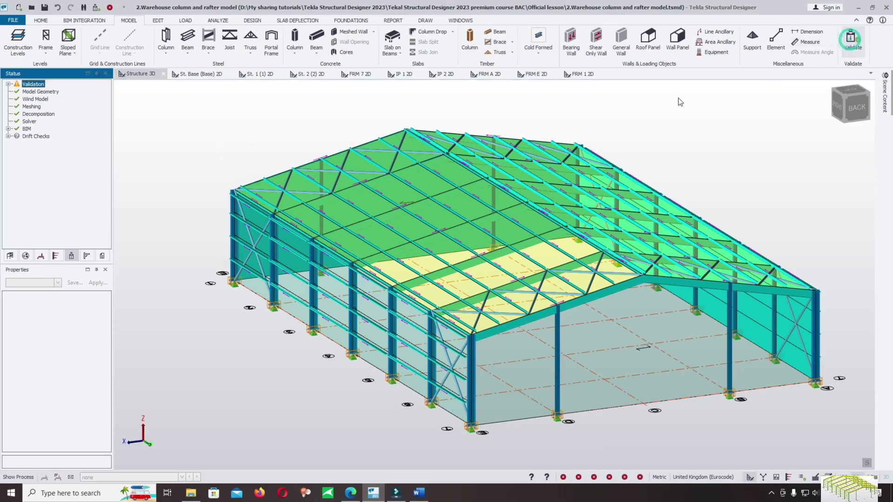
pyautogui.click(8, 85)
pyautogui.moveTo(53, 110)
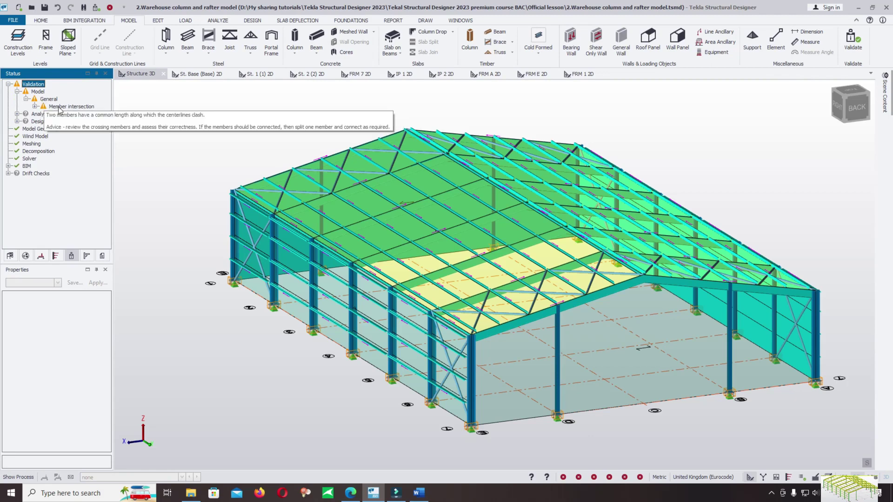
pyautogui.rightClick(59, 110)
pyautogui.click(72, 112)
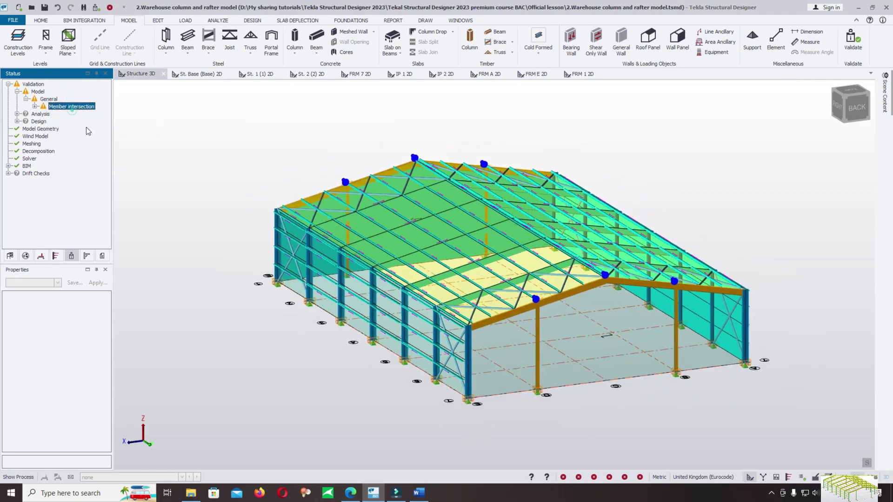
# Examine the flagged intersections between the gable columns and rafters on the end frame, and clear the highlighting
pyautogui.moveTo(389, 264)
pyautogui.scroll(6, 500, 330)
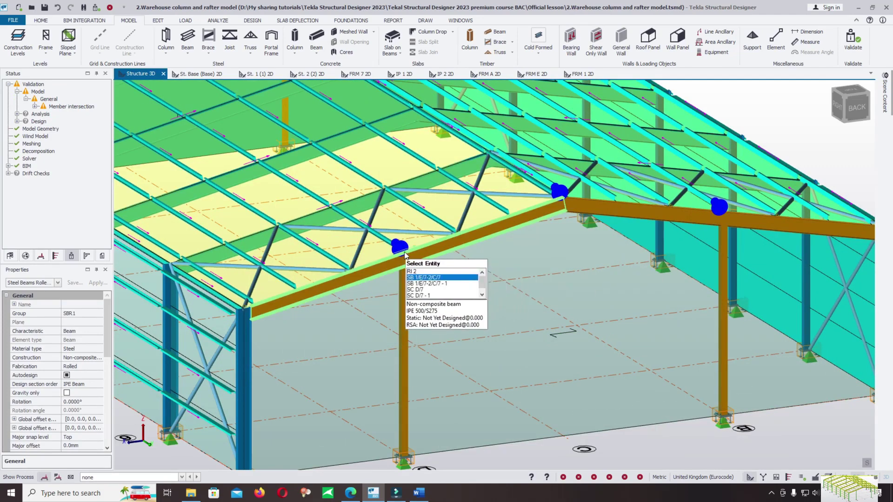
pyautogui.scroll(-2, 428, 362)
pyautogui.scroll(2, 393, 367)
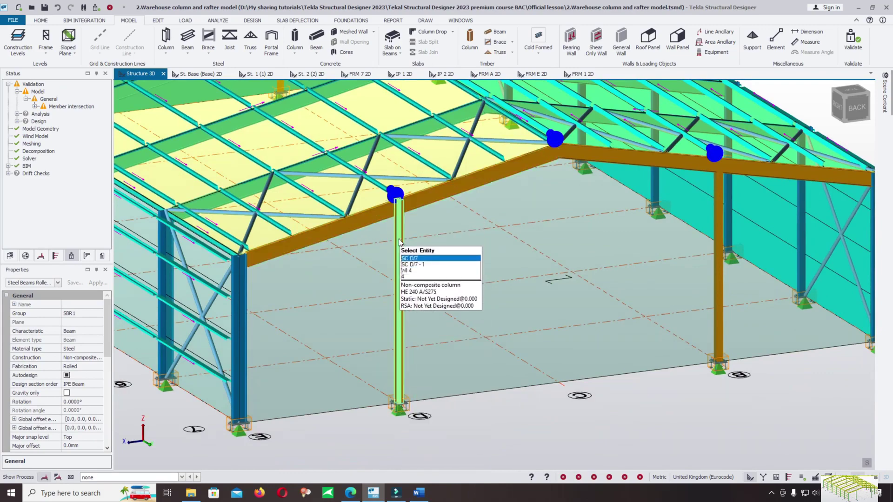
pyautogui.scroll(-2, 399, 214)
pyautogui.scroll(2, 603, 181)
pyautogui.scroll(2, 390, 177)
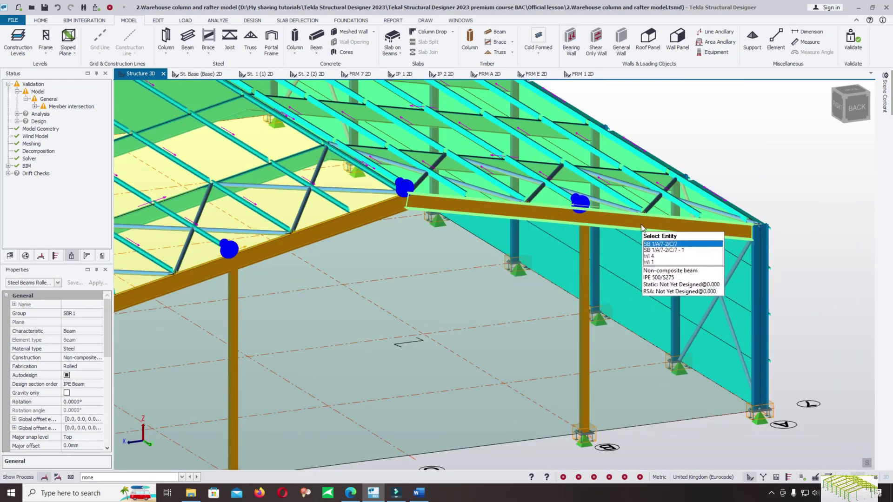
pyautogui.scroll(3, 599, 214)
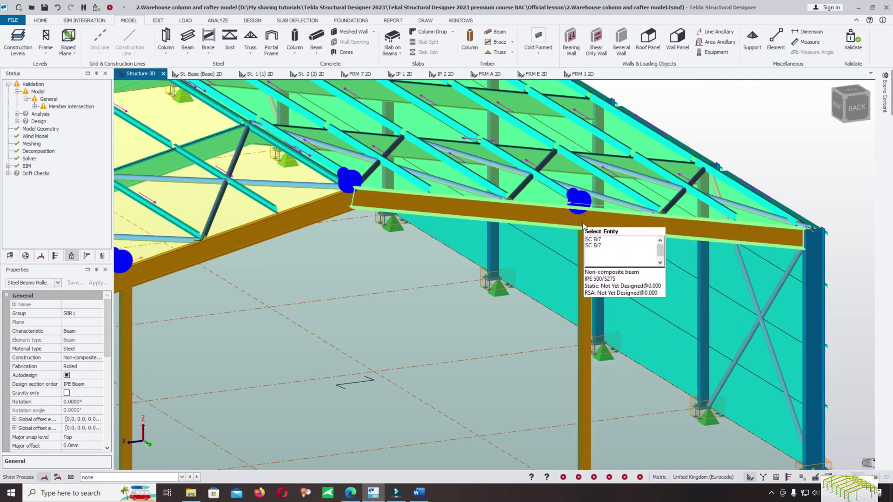
pyautogui.scroll(-4, 589, 214)
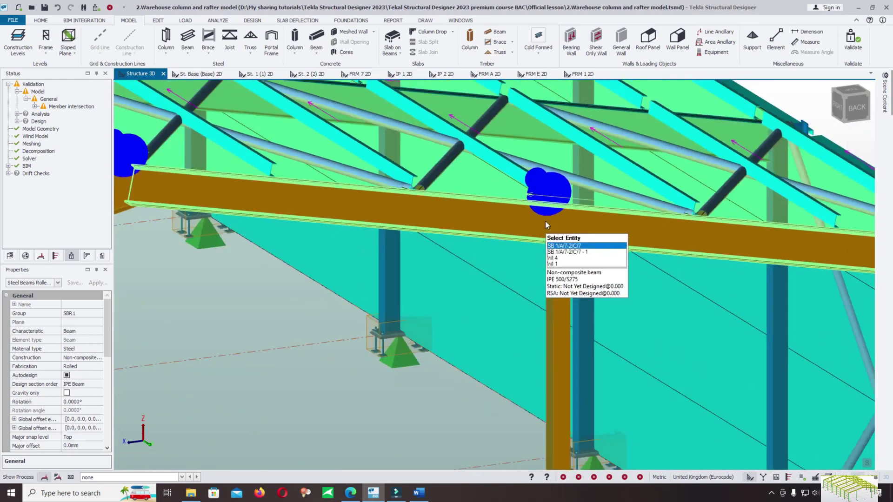
pyautogui.scroll(-2, 591, 231)
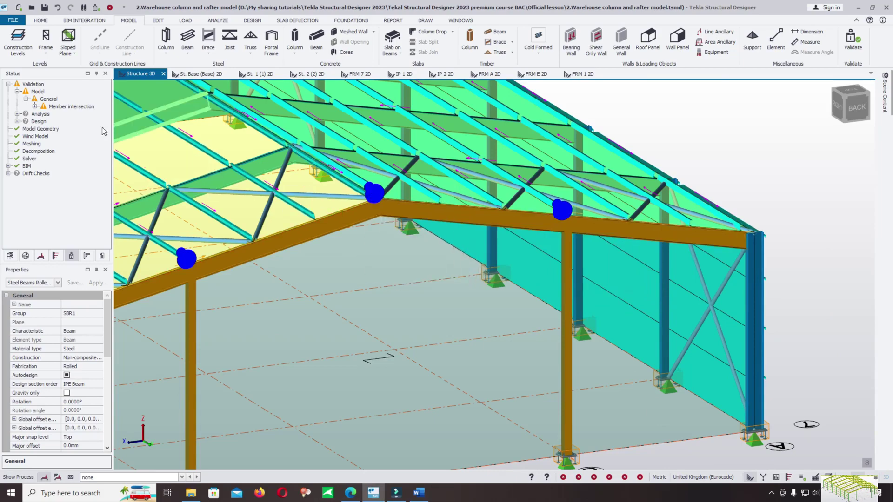
pyautogui.scroll(-5, 660, 226)
pyautogui.click(702, 225)
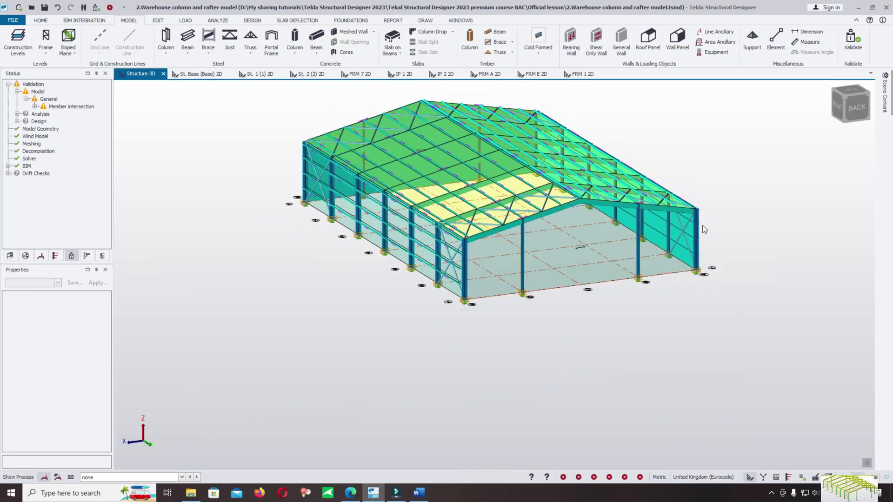
# Switch the 3D structure to the review view and leave the Auto/Check Design display
pyautogui.scroll(5, 688, 177)
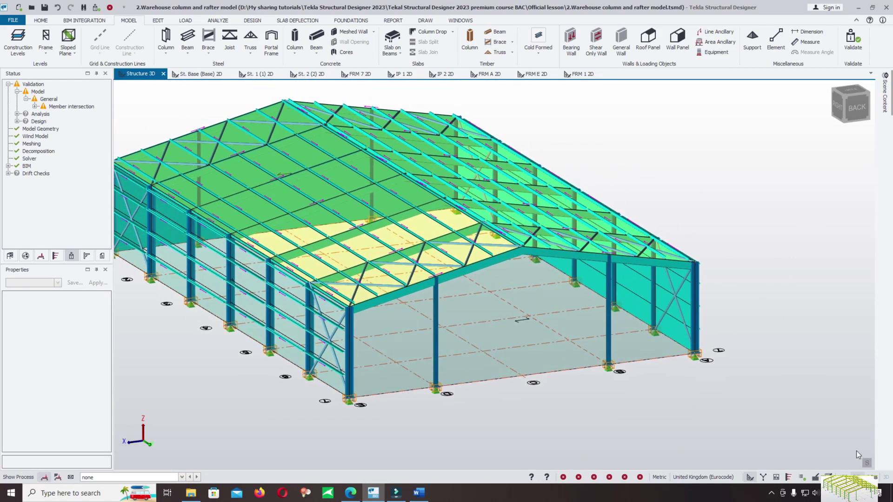
pyautogui.click(801, 478)
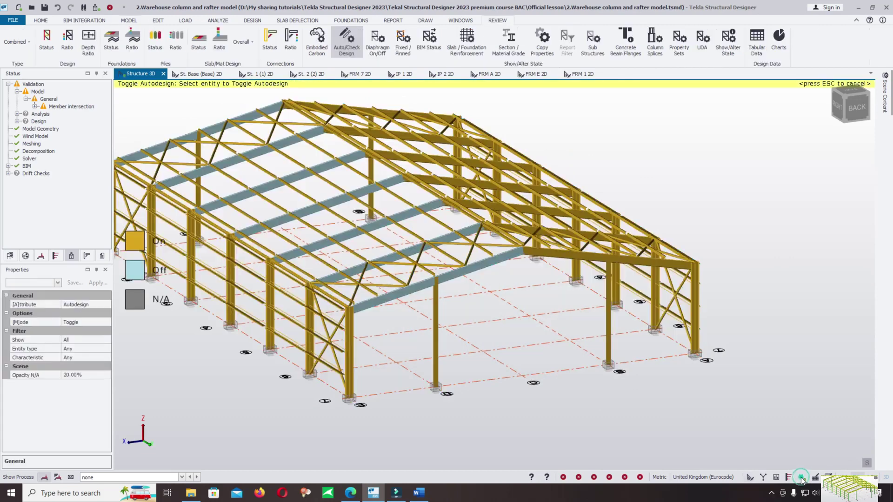
pyautogui.scroll(-2, 616, 172)
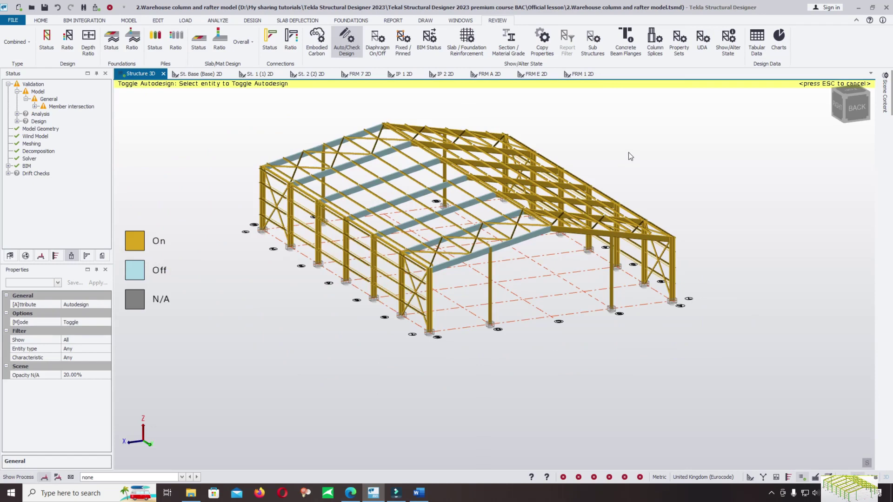
pyautogui.press('Escape')
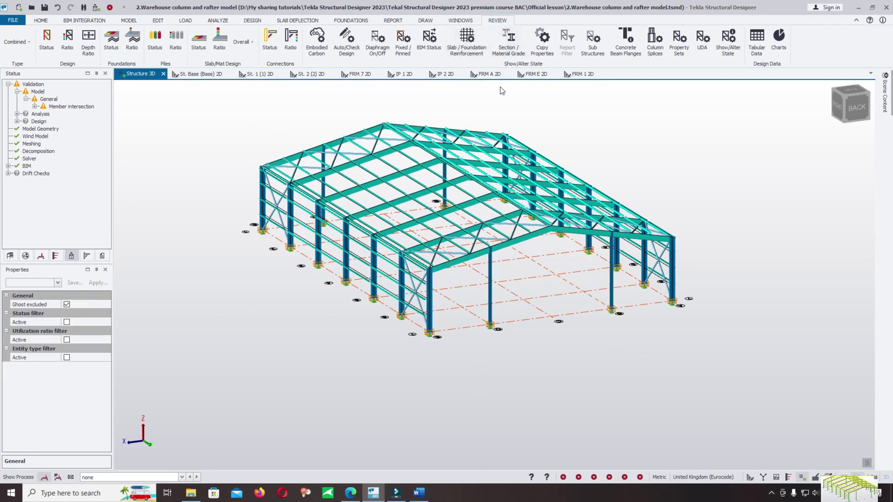
pyautogui.moveTo(575, 115); pyautogui.dragTo(590, 137, button='middle')
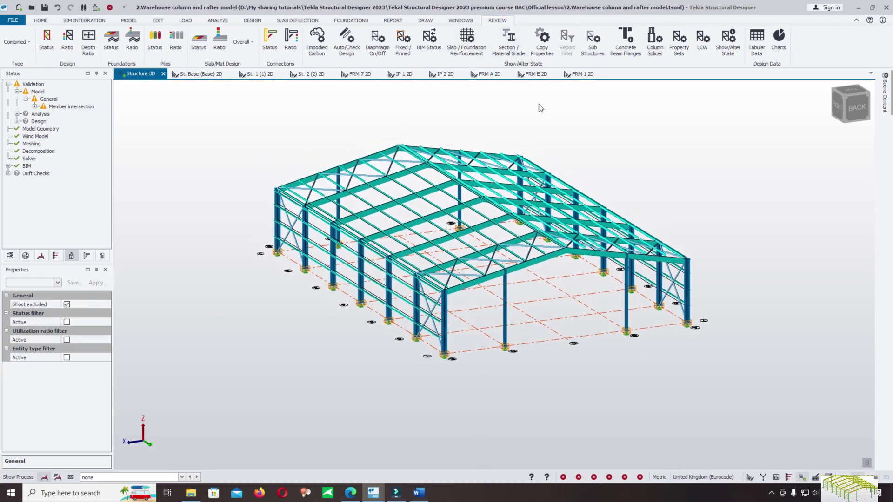
# Start the Section / Material Grade review with Section as the displayed attribute
pyautogui.click(521, 36)
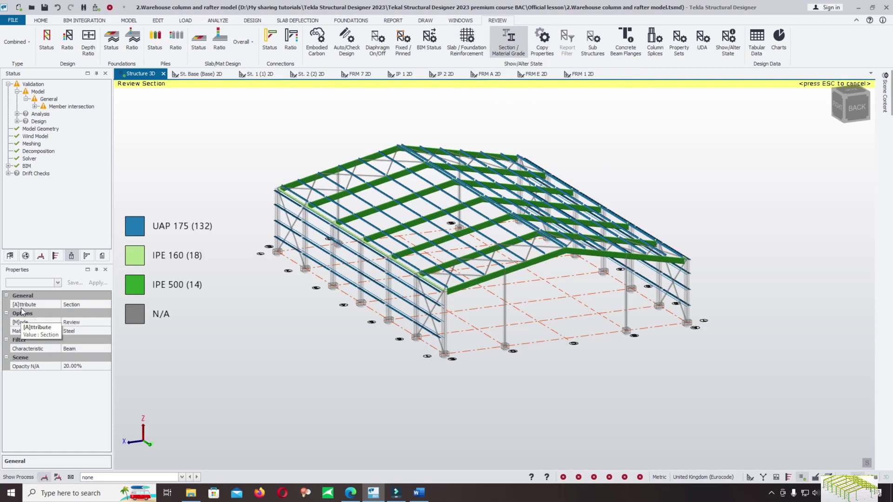
pyautogui.click(95, 306)
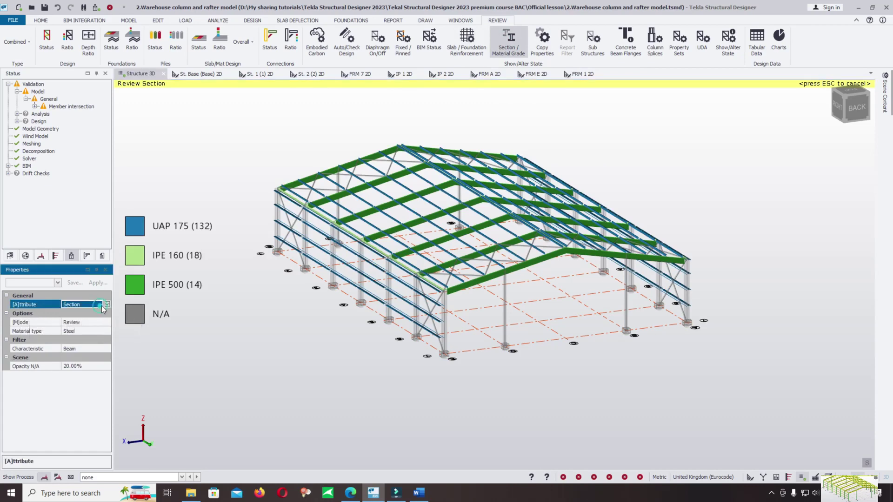
pyautogui.click(107, 305)
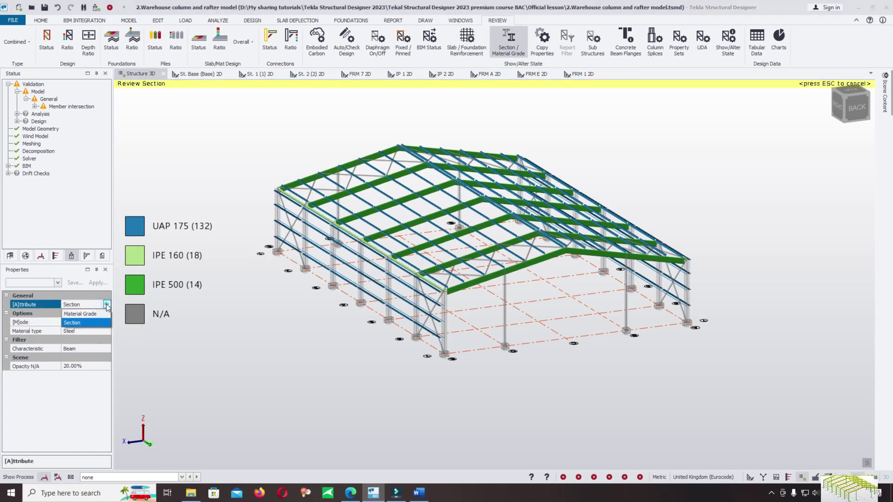
pyautogui.click(84, 323)
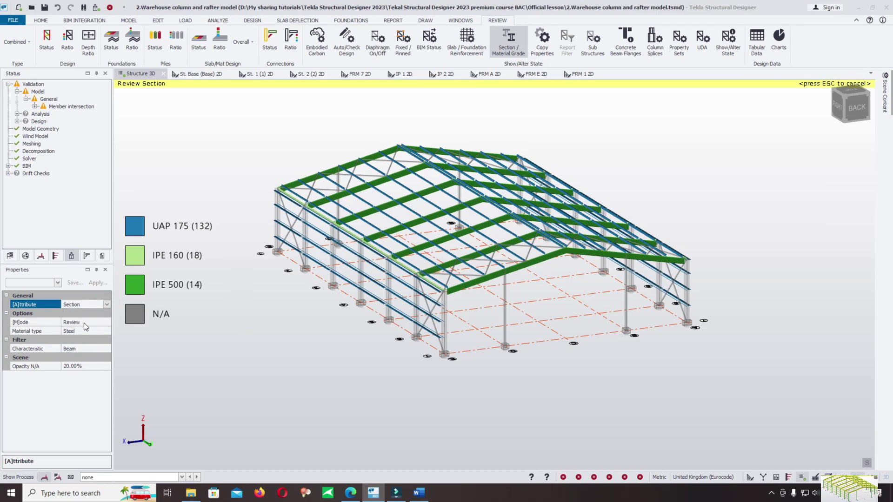
# Inspect the choices available for the review's mode, material type and characteristic filter
pyautogui.click(28, 323)
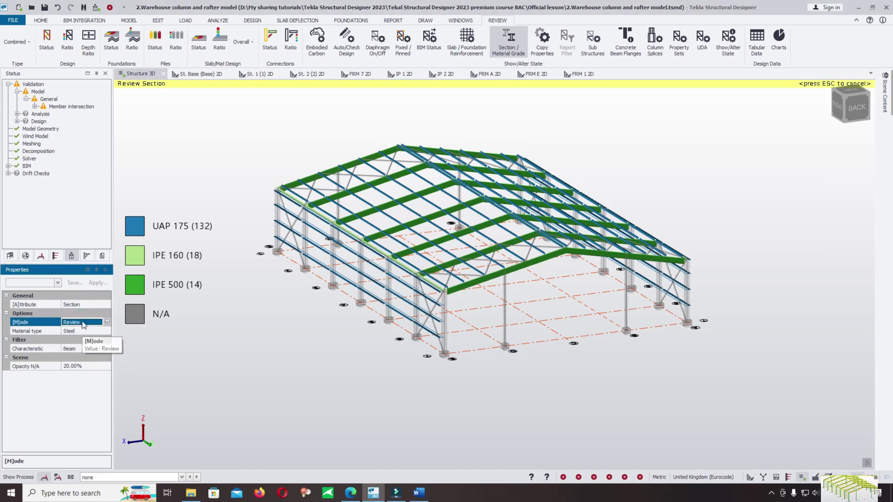
pyautogui.click(107, 323)
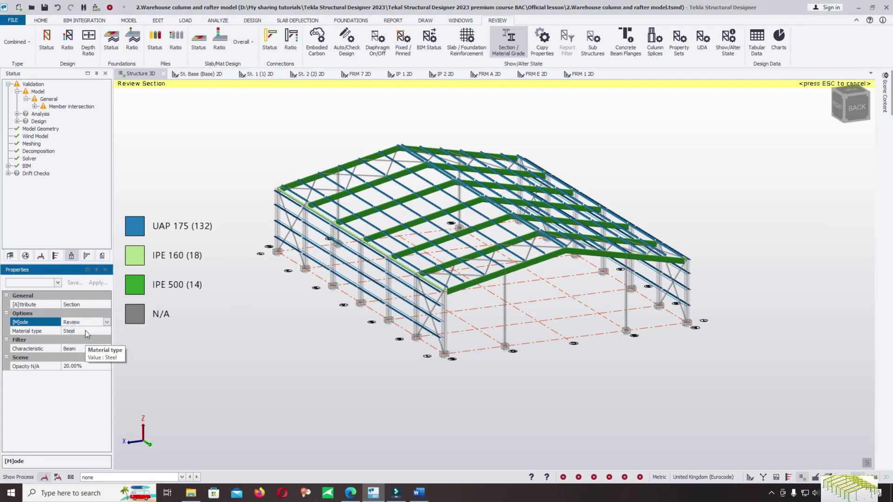
pyautogui.click(85, 330)
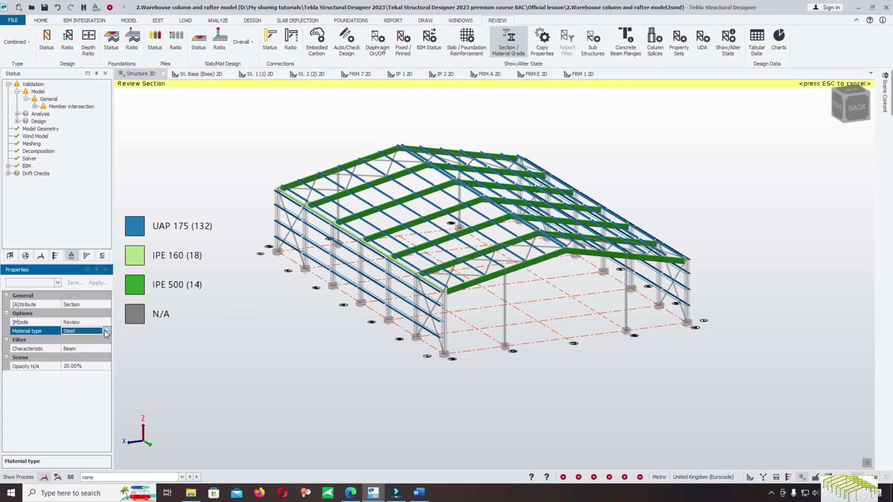
pyautogui.click(107, 331)
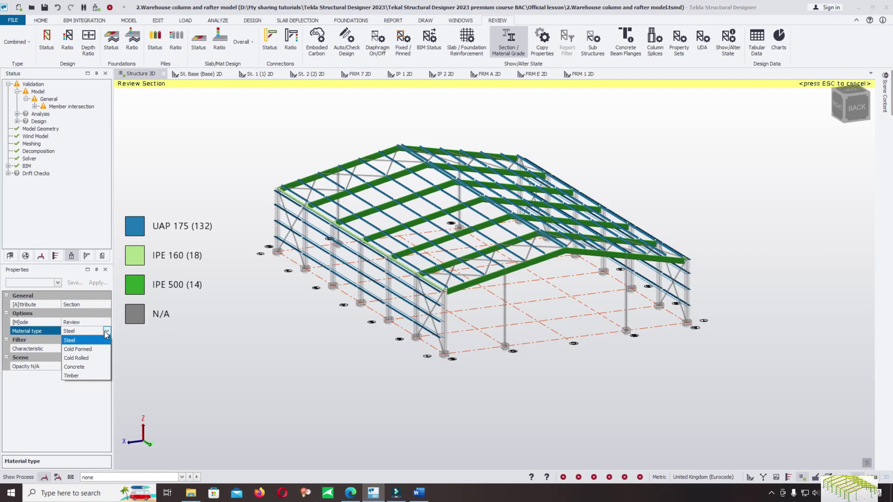
pyautogui.click(392, 345)
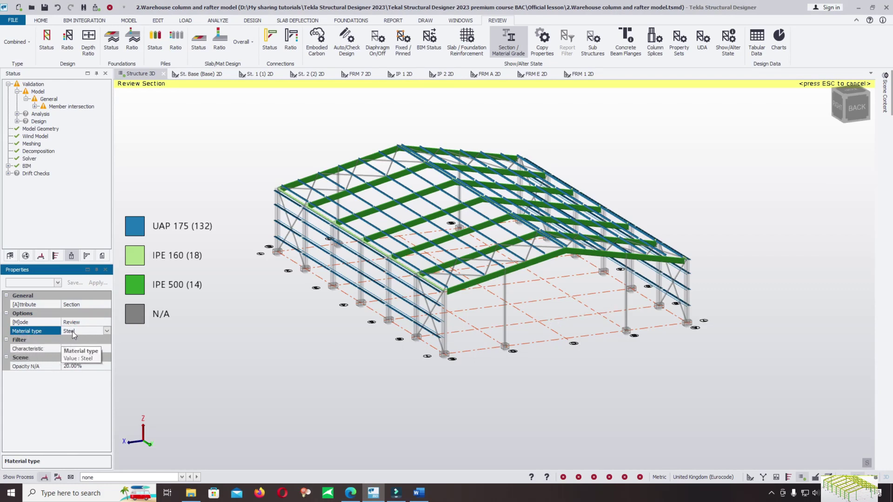
pyautogui.click(33, 351)
pyautogui.click(105, 348)
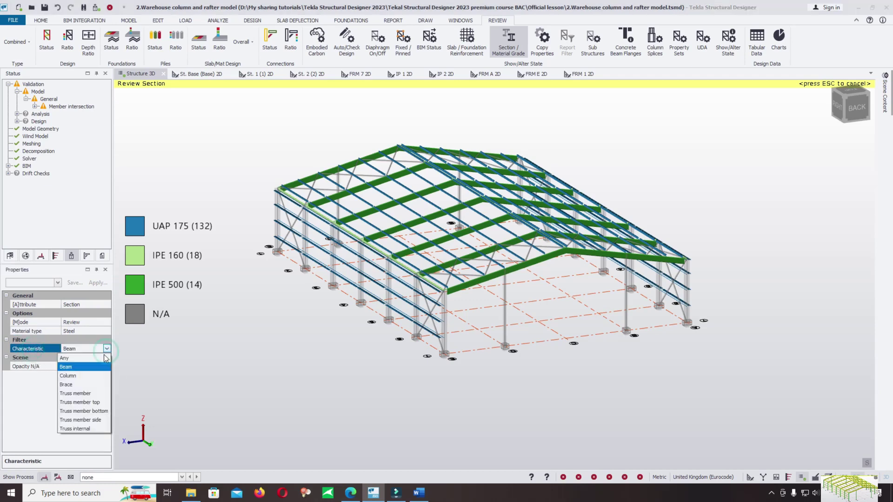
pyautogui.click(40, 398)
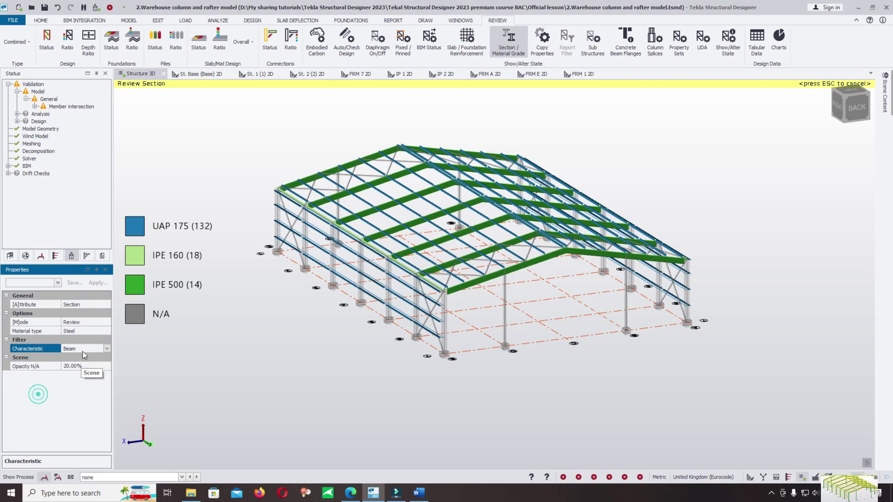
# Compare the colour-coded rafters, eaves beams, purlins and side rails with the section legend across the warehouse frame
pyautogui.click(469, 219)
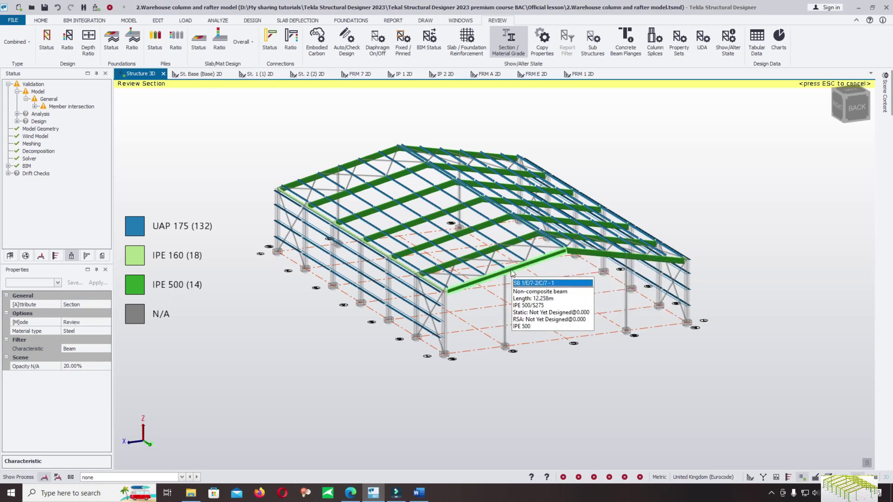
pyautogui.moveTo(507, 266)
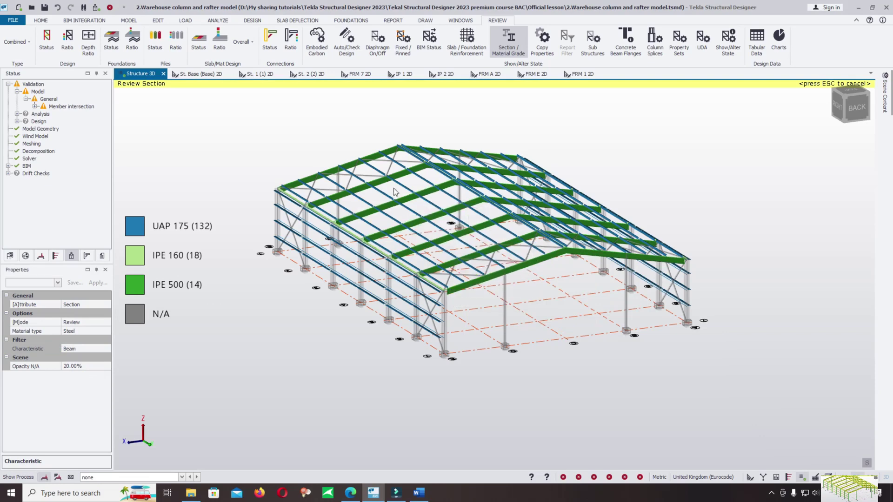
pyautogui.moveTo(541, 189)
pyautogui.scroll(6, 400, 298)
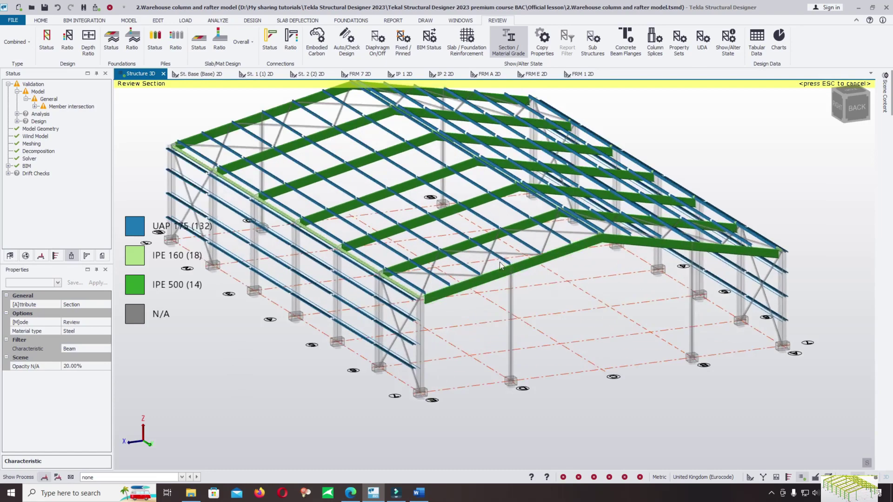
pyautogui.scroll(-5, 417, 282)
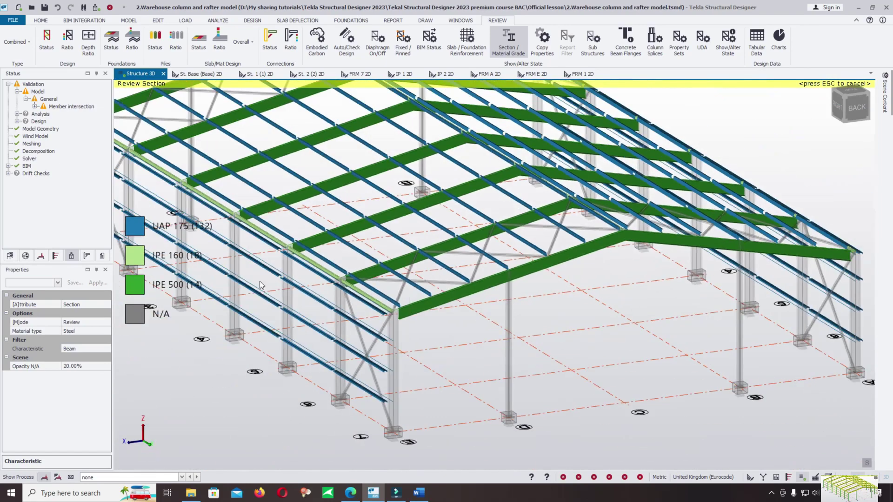
pyautogui.scroll(-4, 438, 263)
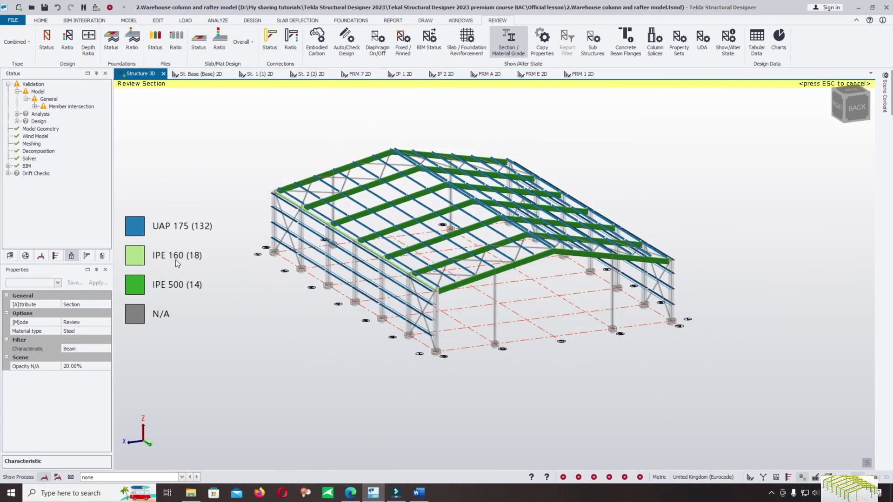
pyautogui.scroll(8, 386, 239)
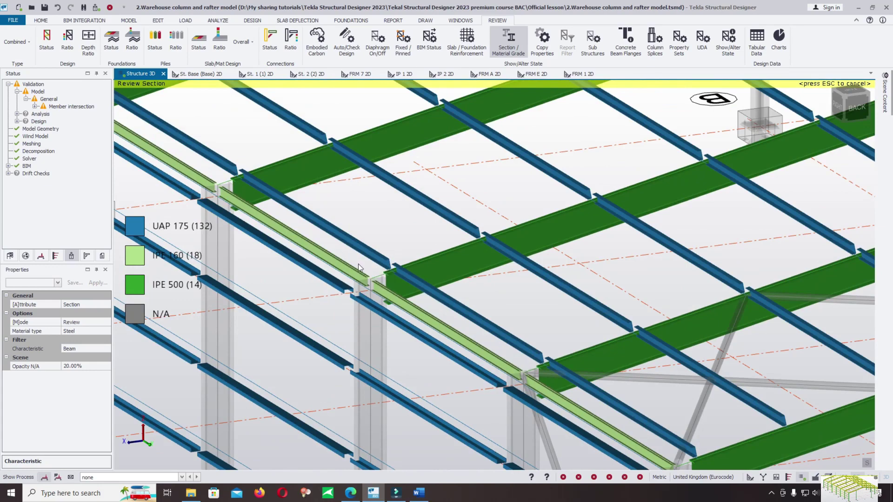
pyautogui.scroll(-8, 331, 254)
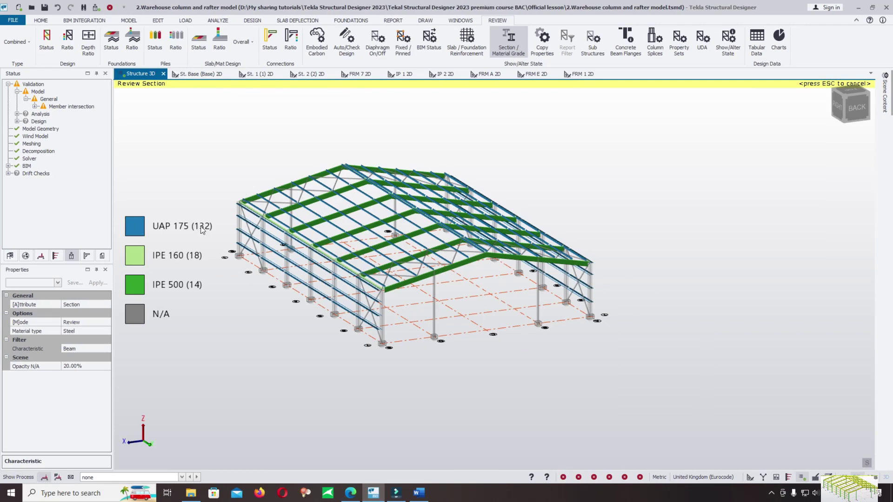
pyautogui.scroll(8, 326, 239)
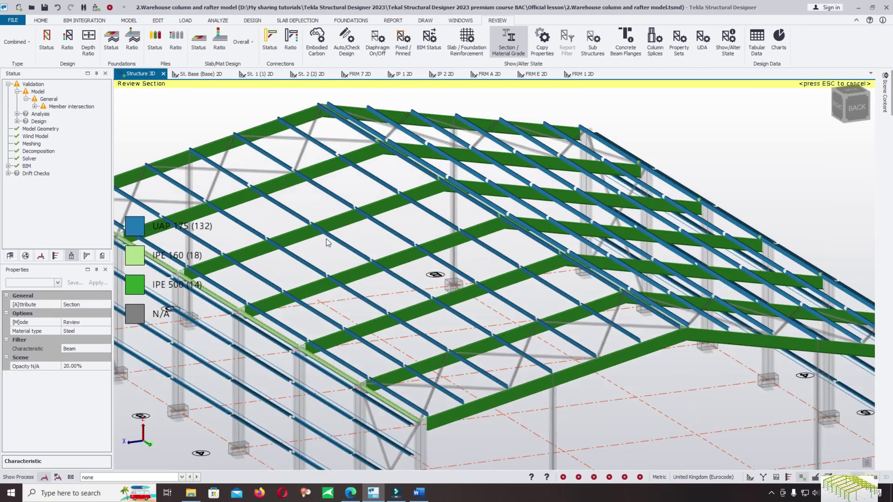
pyautogui.scroll(-10, 364, 235)
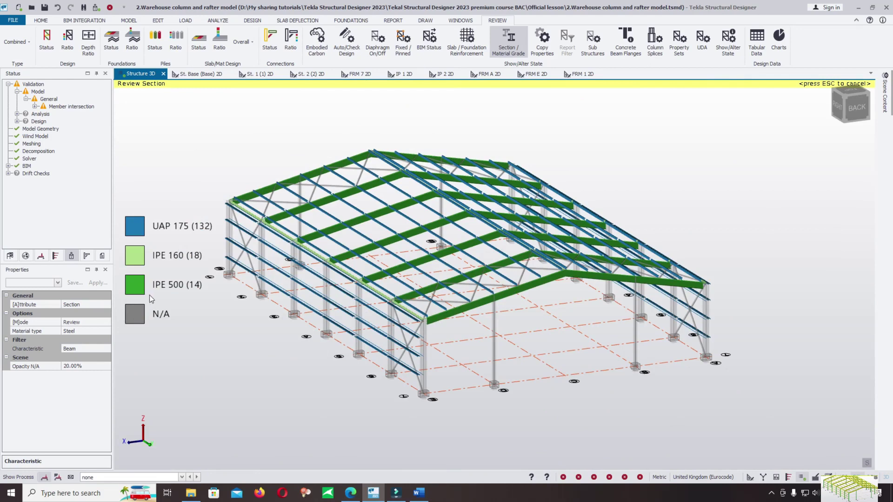
# Filter the steel section review to the Column characteristic and examine the column sections around the warehouse frame
pyautogui.click(98, 331)
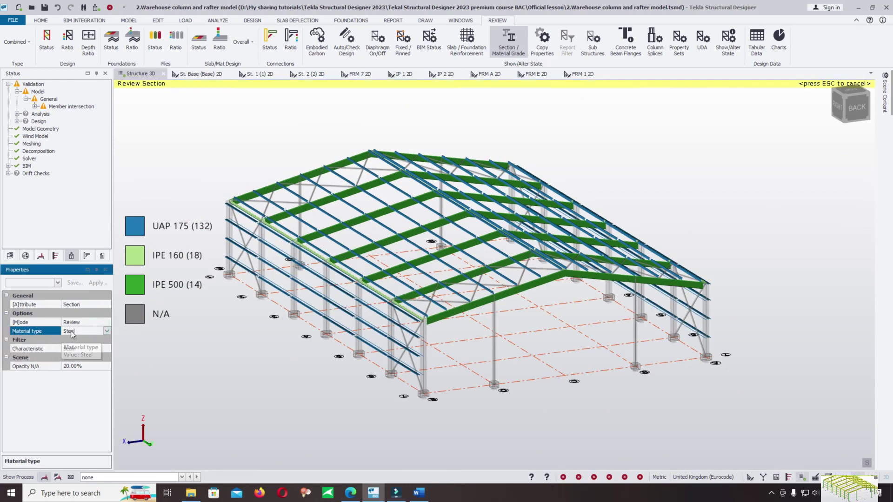
pyautogui.click(29, 350)
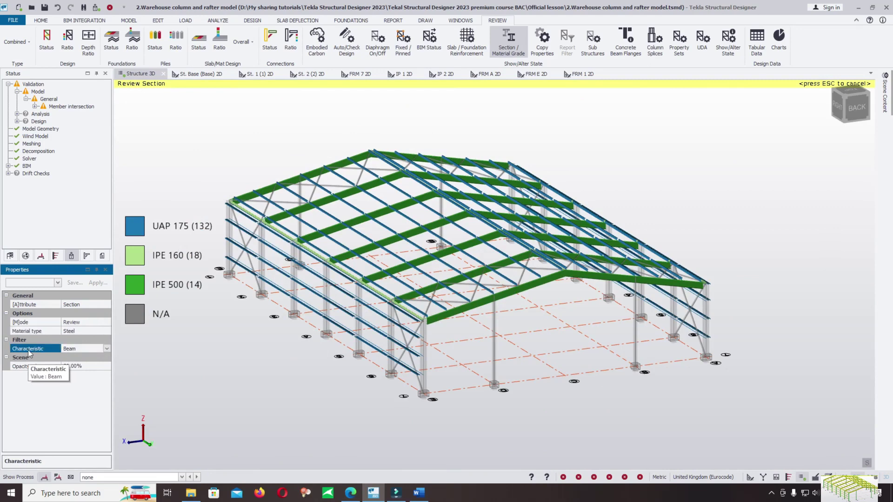
pyautogui.click(106, 348)
pyautogui.click(77, 375)
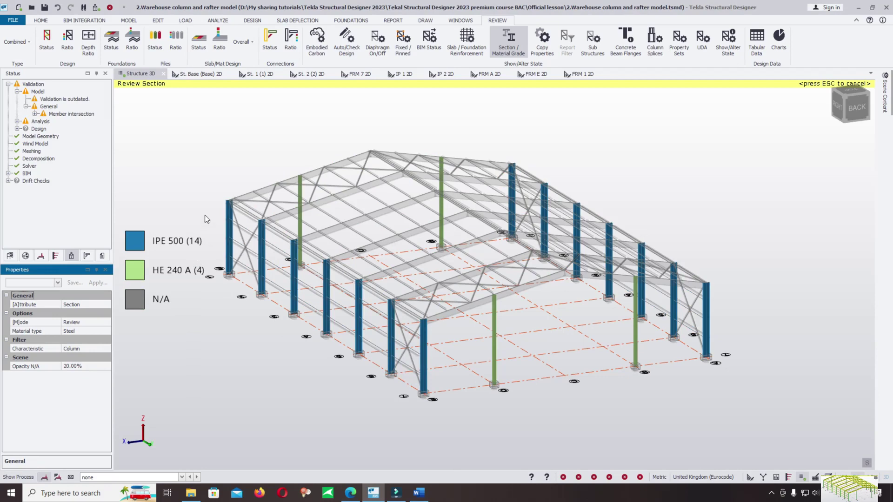
pyautogui.moveTo(214, 276); pyautogui.dragTo(200, 258, button='middle')
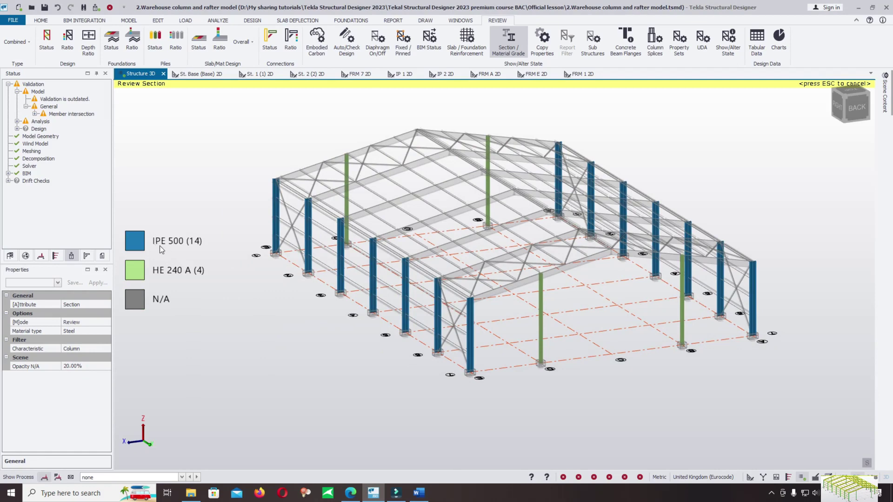
pyautogui.scroll(1, 444, 311)
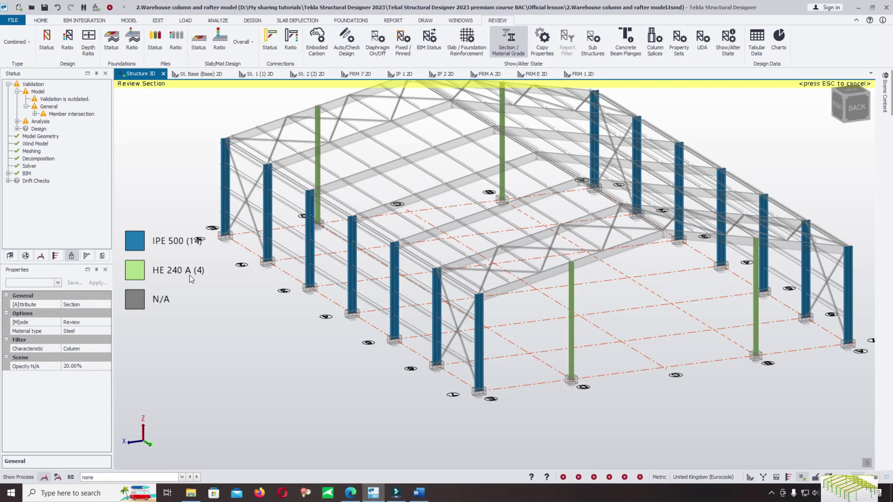
pyautogui.scroll(-3, 533, 366)
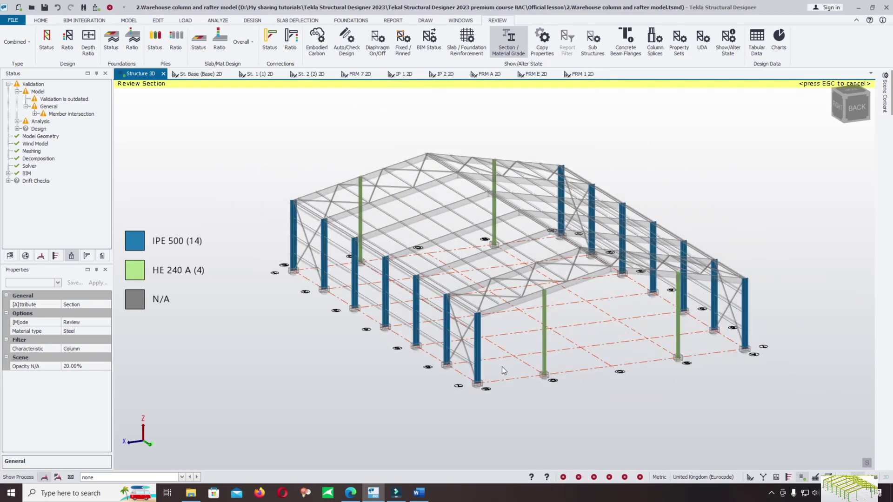
pyautogui.scroll(-1, 290, 263)
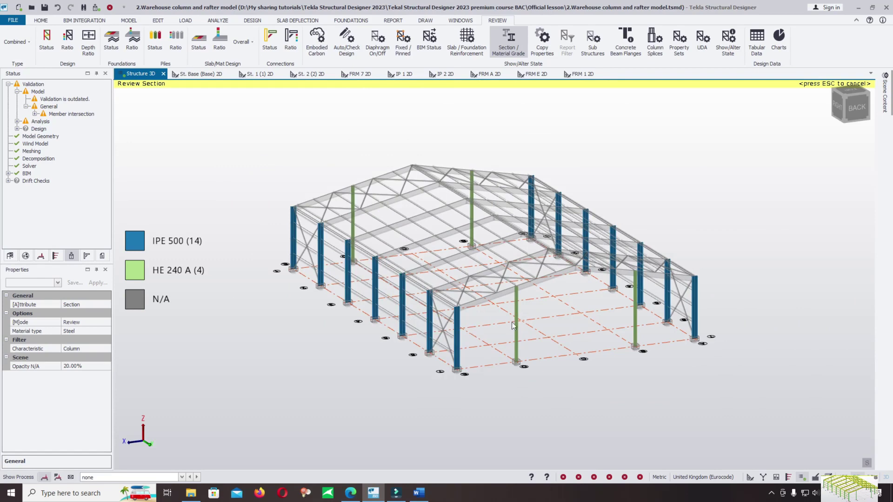
pyautogui.moveTo(558, 321); pyautogui.dragTo(529, 330, button='middle')
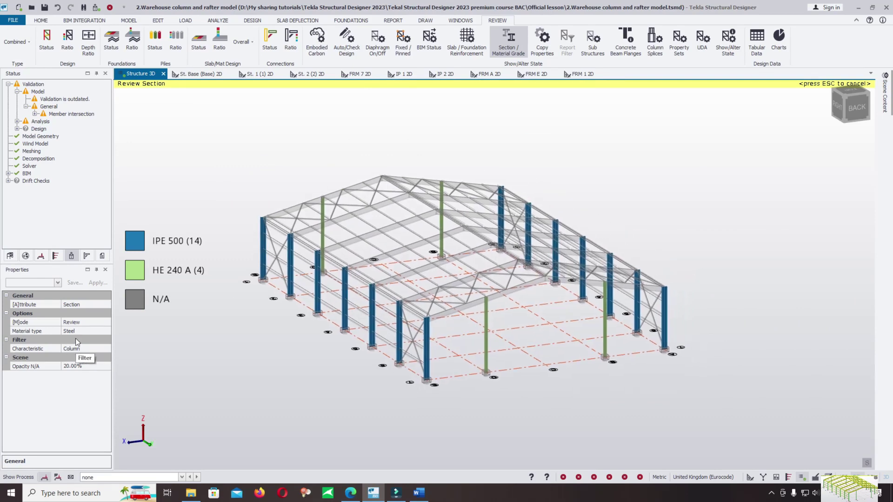
# Filter the section review to the Brace characteristic, examine the bracing, and check which other characteristic filters are available
pyautogui.click(96, 349)
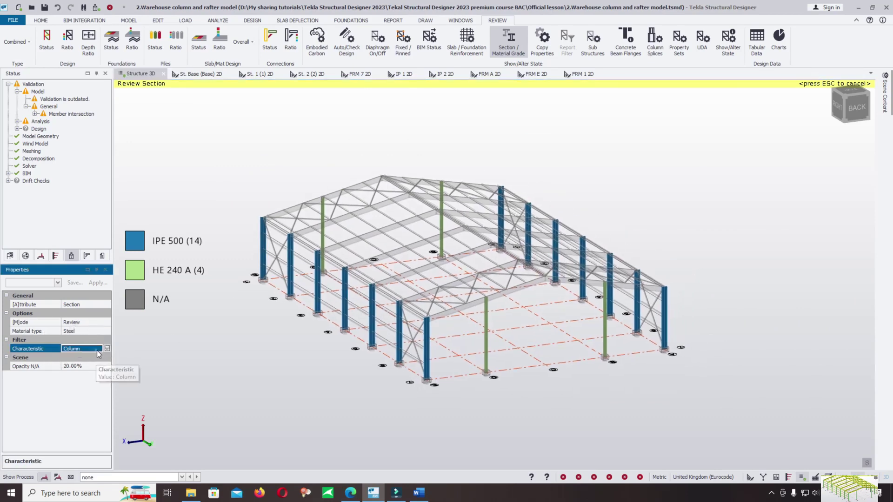
pyautogui.click(107, 349)
pyautogui.click(78, 385)
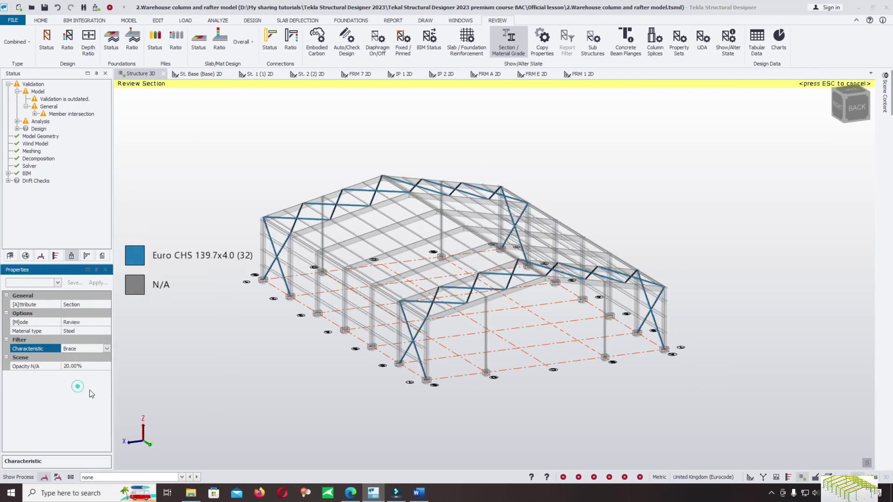
pyautogui.scroll(2, 393, 325)
pyautogui.scroll(-3, 391, 358)
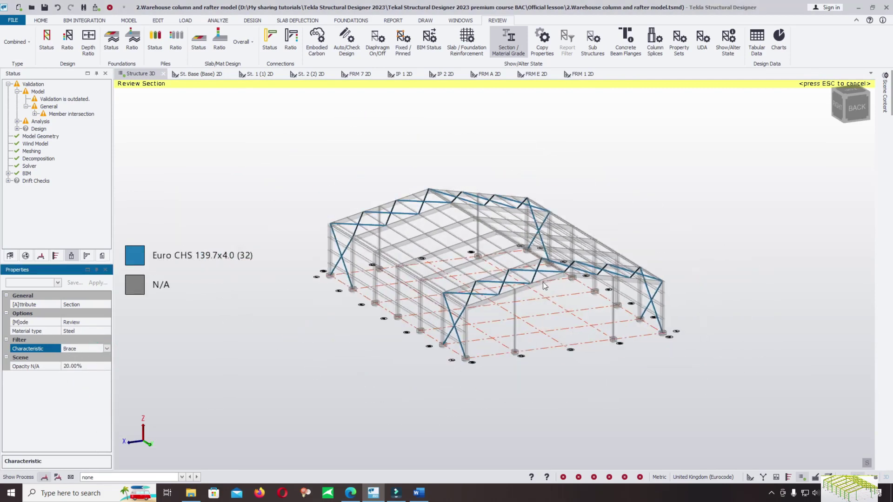
pyautogui.click(106, 349)
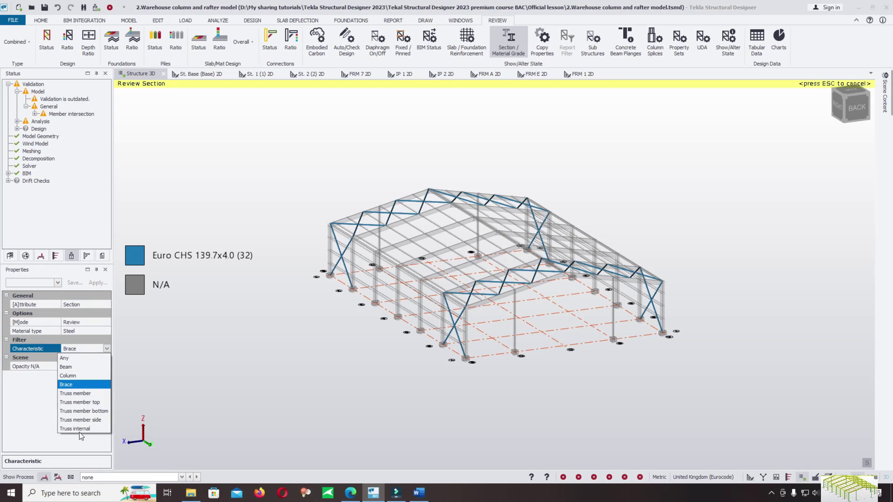
pyautogui.click(214, 324)
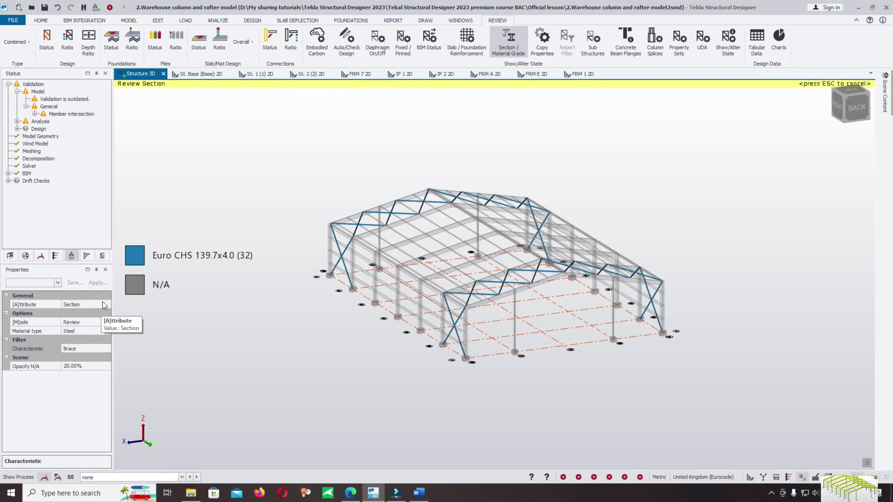
# Switch the review attribute to Material Grade and examine the grade shown for the steel beams
pyautogui.click(23, 305)
pyautogui.click(107, 304)
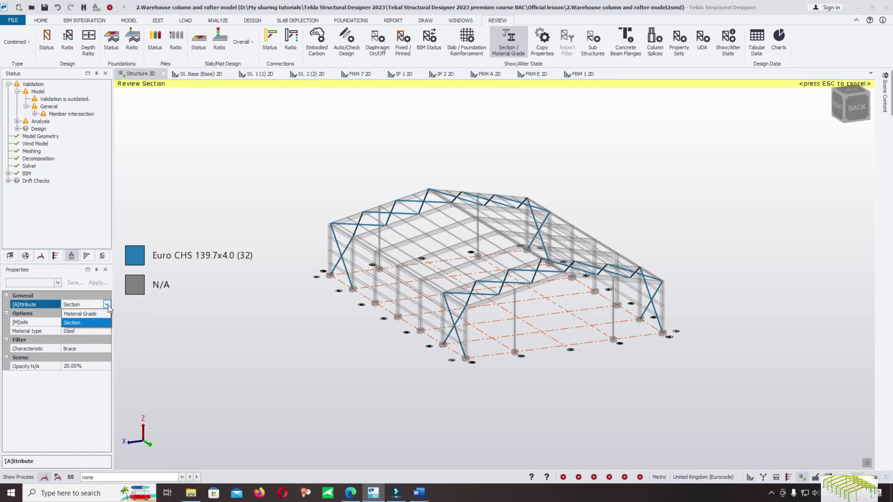
pyautogui.click(88, 314)
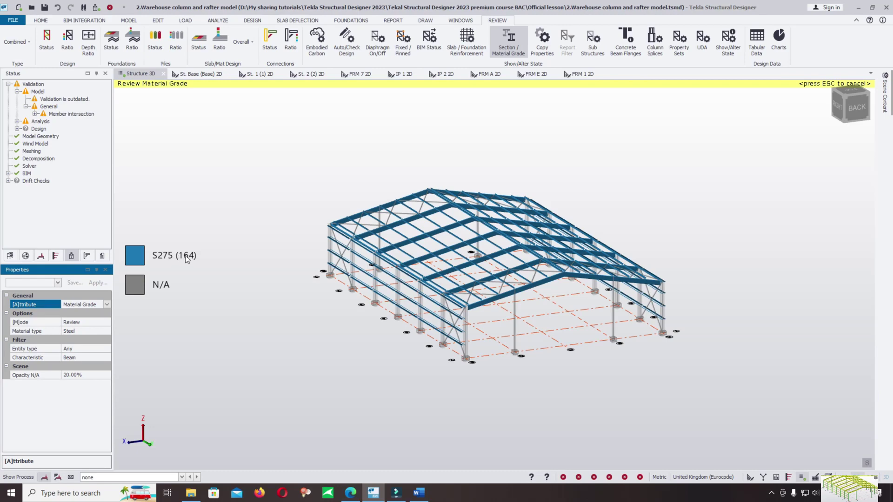
pyautogui.scroll(2, 393, 282)
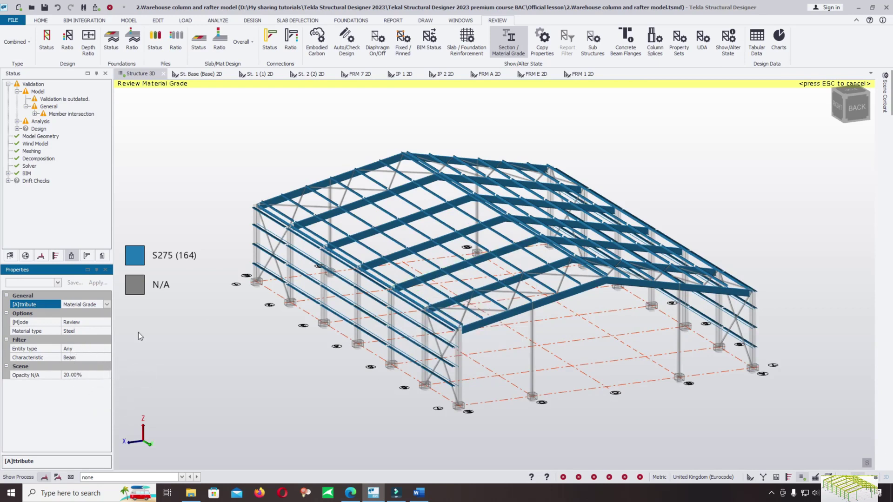
# Filter the material grade review to the Column characteristic and examine the grade of the warehouse columns
pyautogui.click(102, 322)
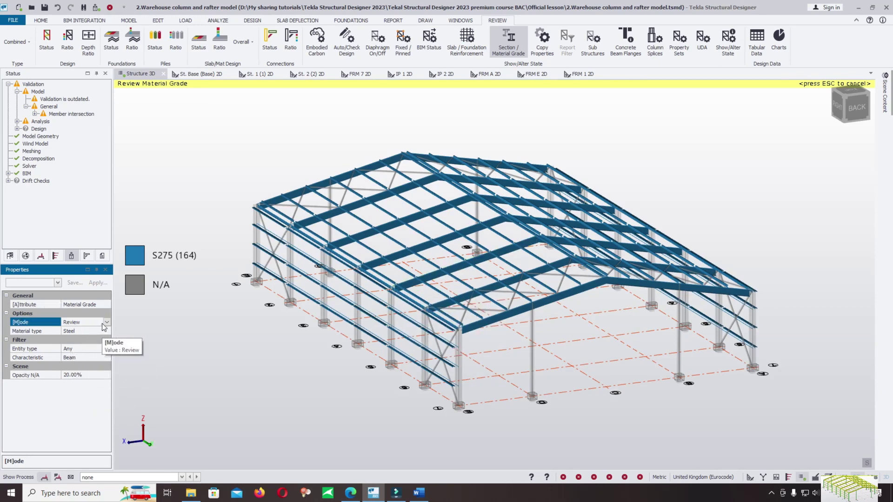
pyautogui.click(100, 357)
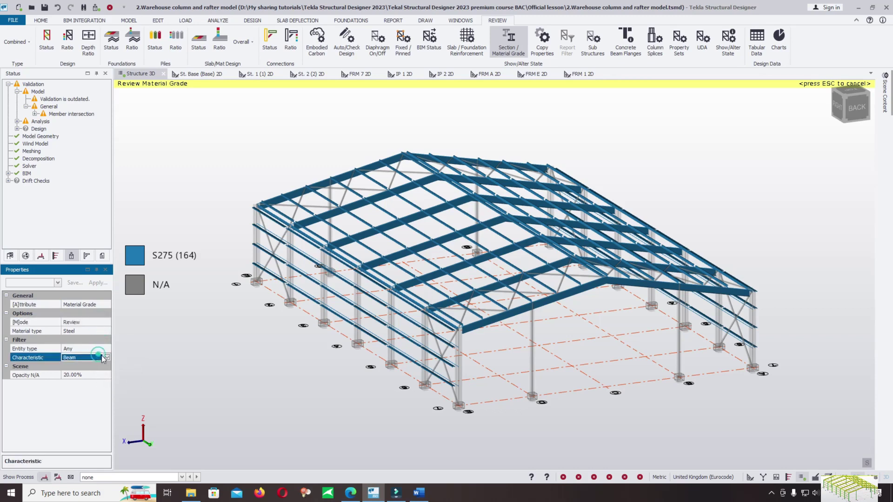
pyautogui.click(107, 358)
pyautogui.click(73, 386)
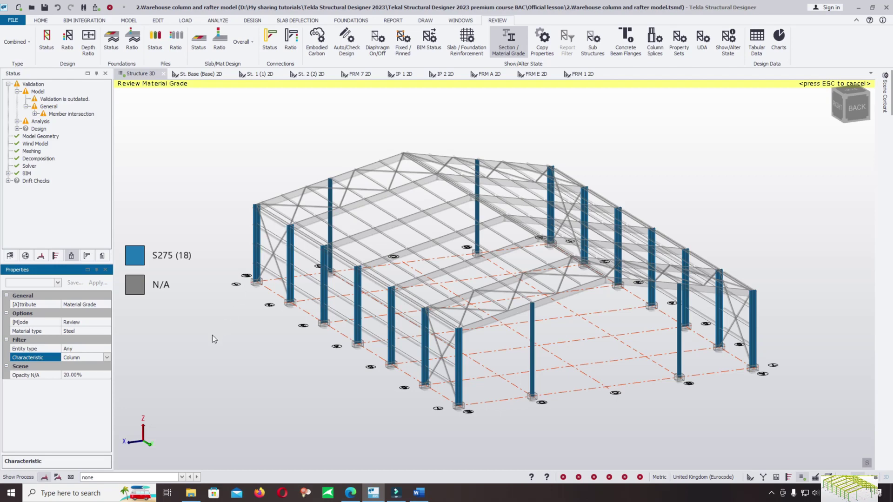
pyautogui.scroll(-2, 231, 333)
pyautogui.scroll(3, 325, 288)
pyautogui.scroll(-2, 419, 317)
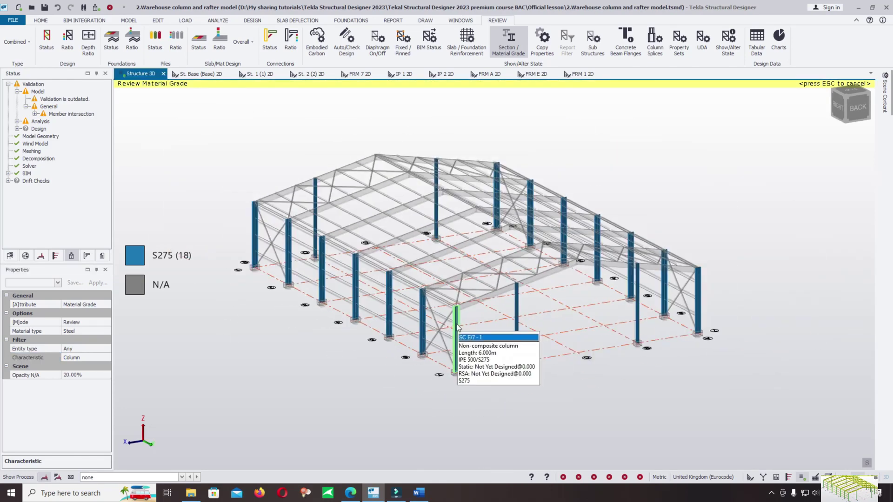
pyautogui.scroll(-2, 457, 327)
# View the available settings sets in the program settings, then close the settings and leave the material grade review
pyautogui.click(41, 20)
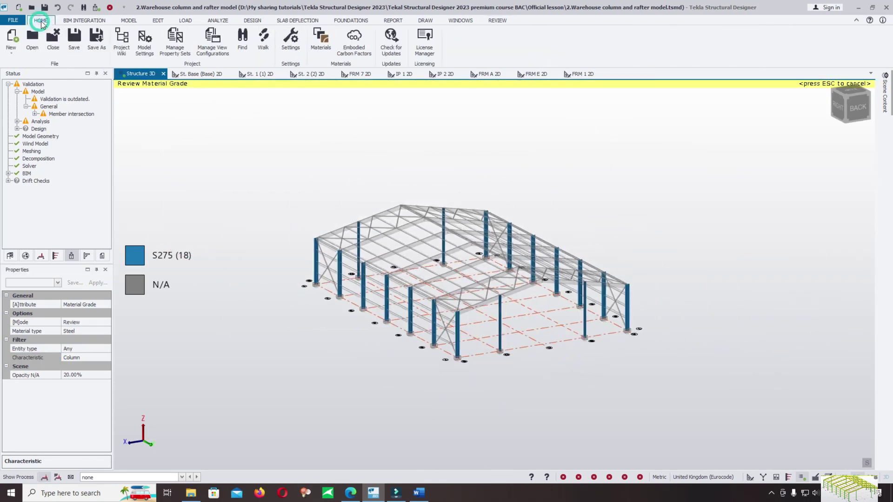
pyautogui.click(290, 39)
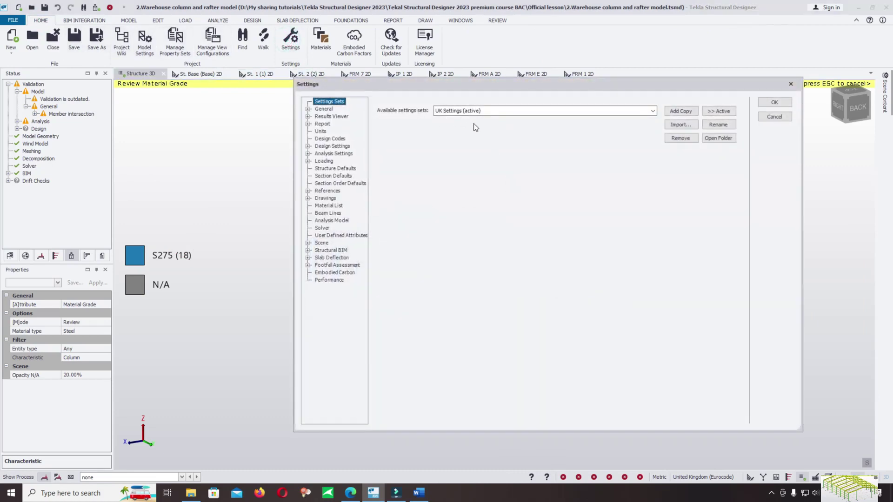
pyautogui.click(766, 104)
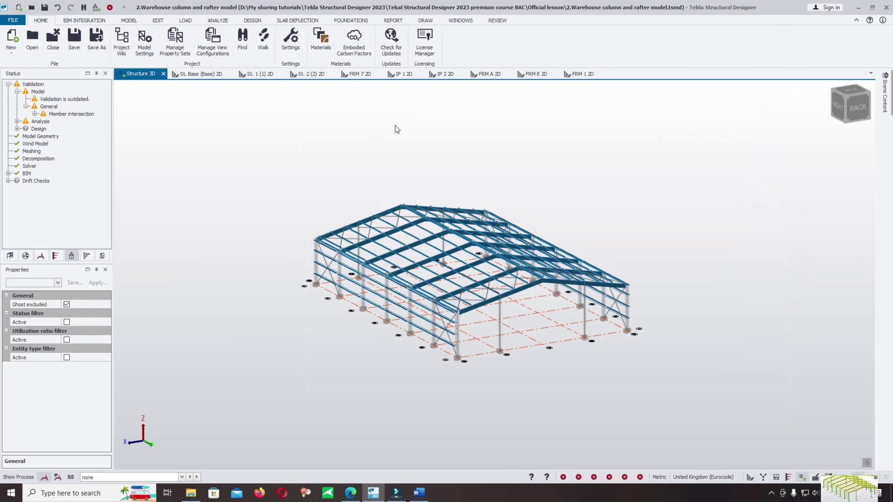
# Start the Fixed/Pinned review in Toggle mode, keeping Fixed/Pinned as the displayed attribute
pyautogui.click(498, 20)
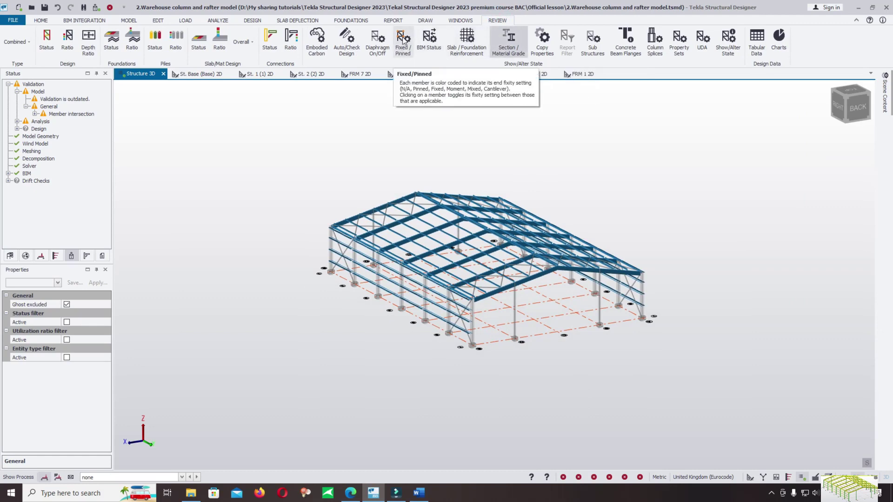
pyautogui.click(402, 41)
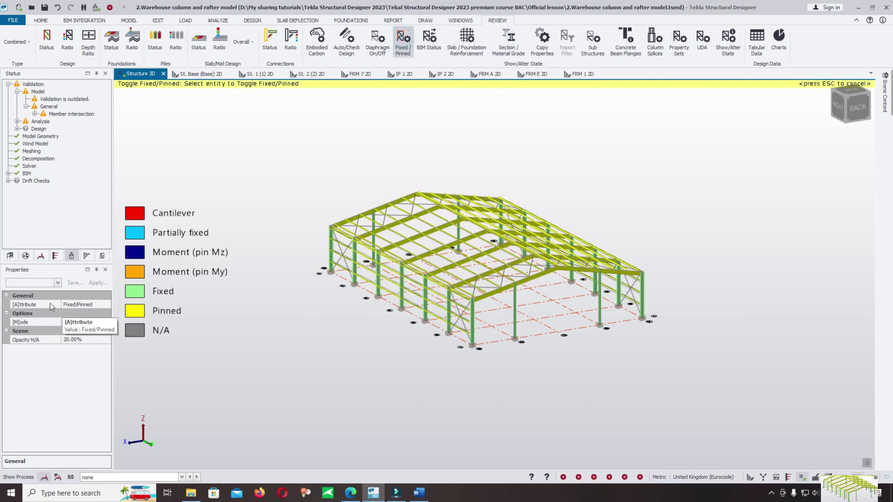
pyautogui.click(25, 304)
pyautogui.click(103, 304)
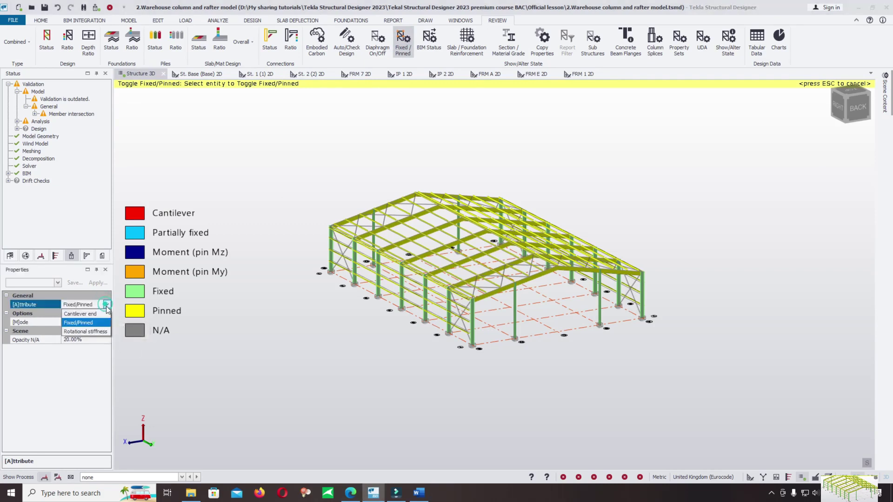
pyautogui.click(83, 322)
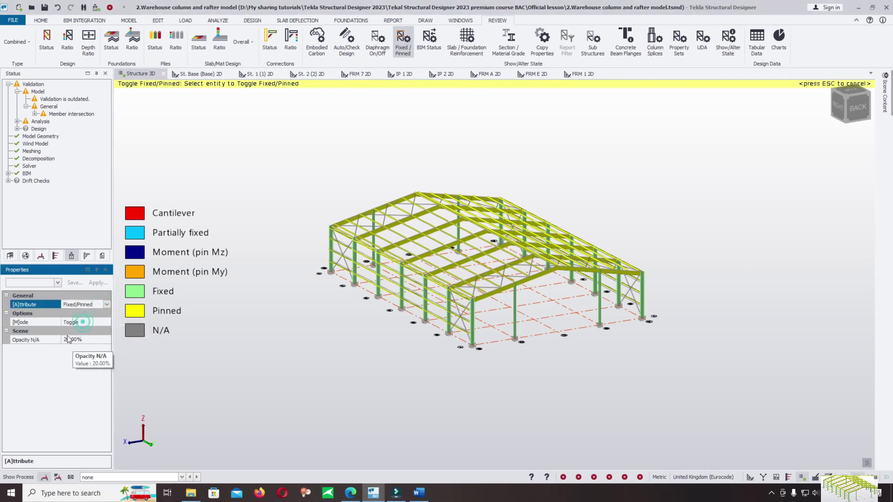
# Examine the colour-coded end fixity of the columns, rafters, purlins and side rails against the fixity legend
pyautogui.scroll(5, 519, 344)
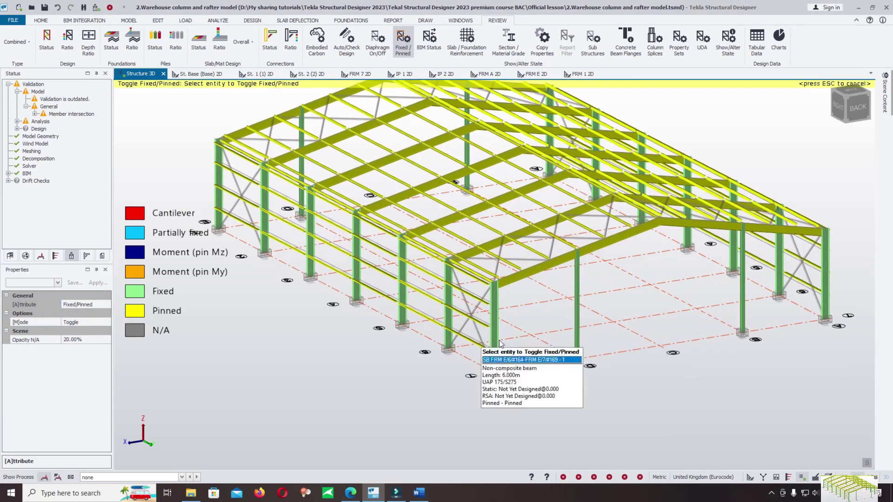
pyautogui.moveTo(435, 321); pyautogui.dragTo(495, 309, button='middle')
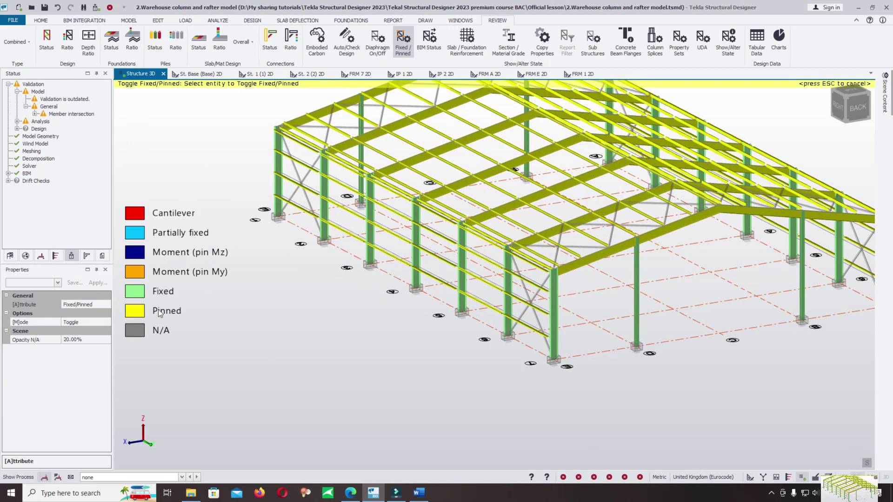
pyautogui.scroll(-2, 419, 309)
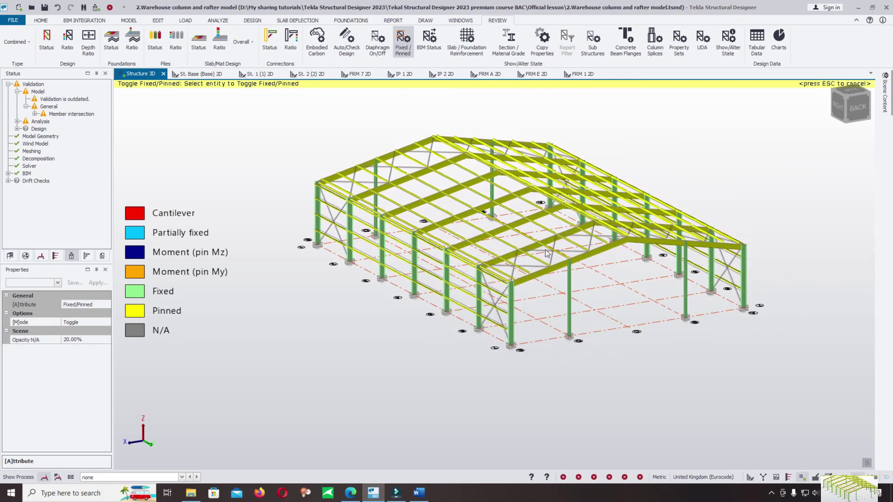
pyautogui.scroll(5, 518, 249)
pyautogui.scroll(-2, 518, 249)
pyautogui.scroll(2, 498, 297)
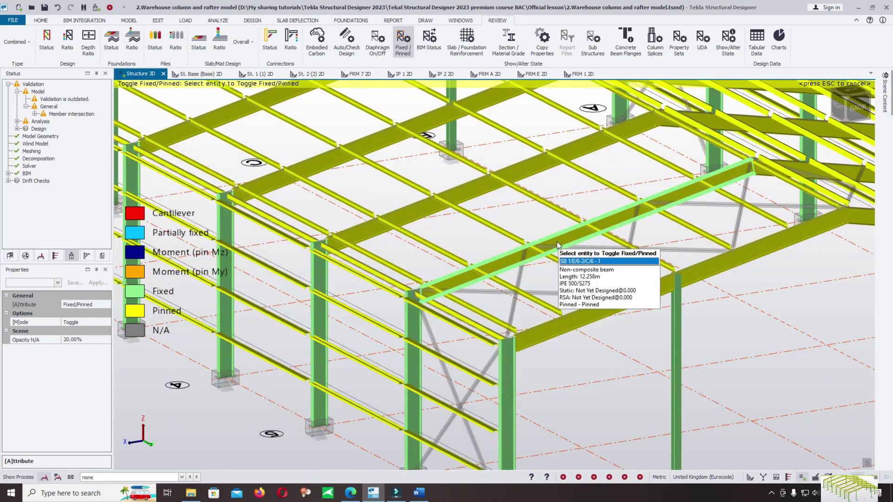
pyautogui.scroll(-4, 573, 270)
pyautogui.scroll(1, 568, 266)
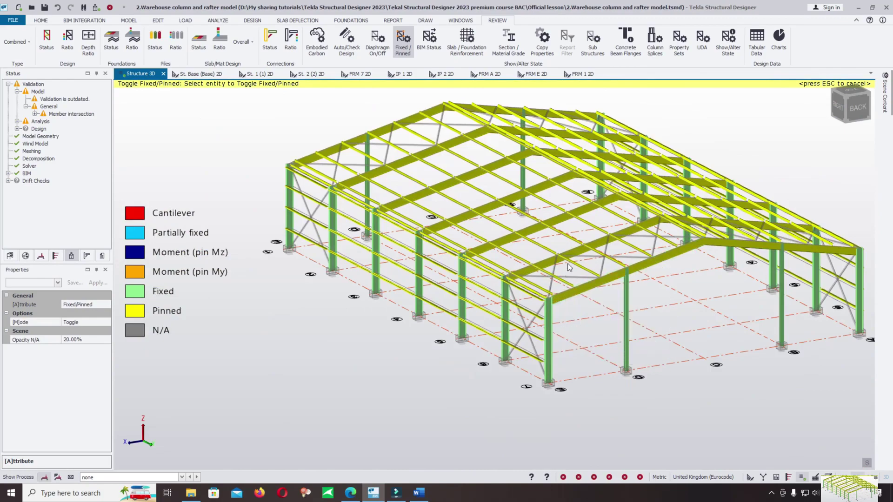
pyautogui.scroll(3, 568, 267)
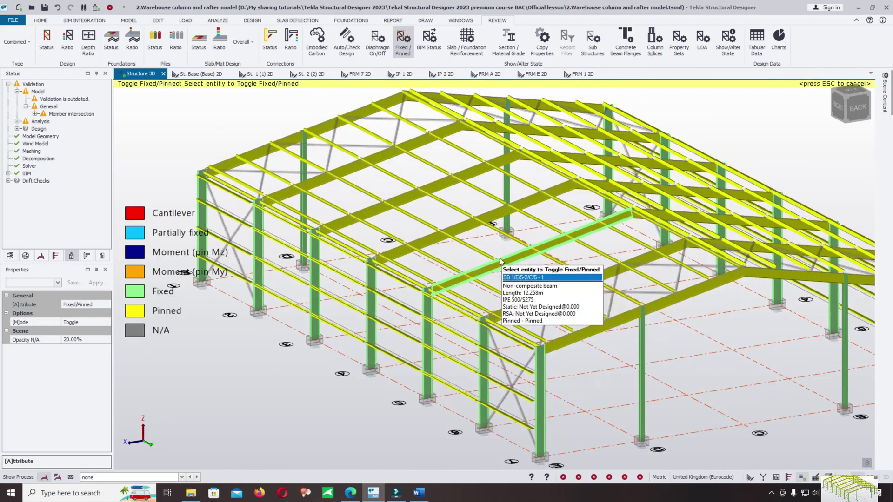
pyautogui.scroll(2, 500, 261)
pyautogui.scroll(-3, 500, 262)
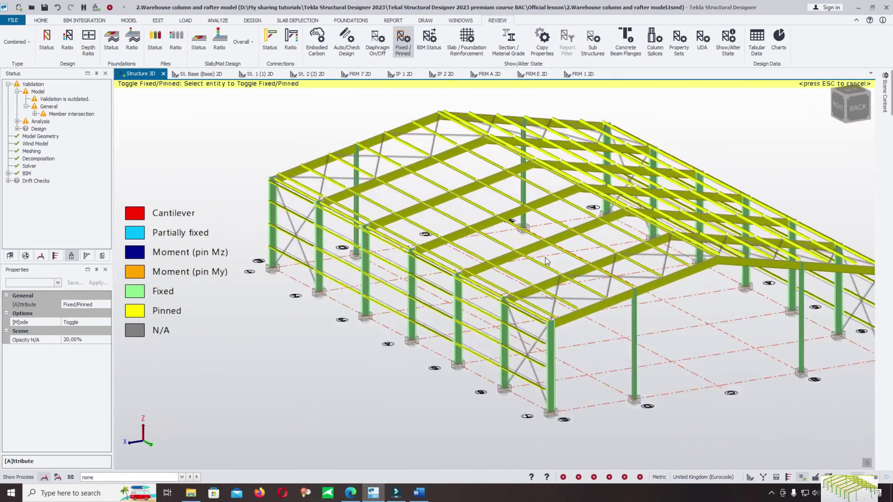
pyautogui.scroll(3, 546, 262)
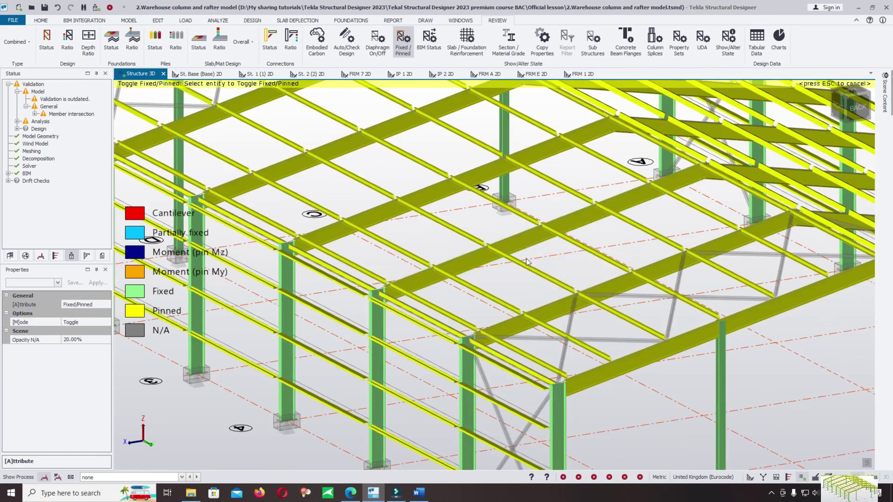
# Check the end fixity of the main rafters on grid lines 5 and 6 between grids E and C
pyautogui.scroll(-3, 572, 260)
pyautogui.scroll(3, 581, 261)
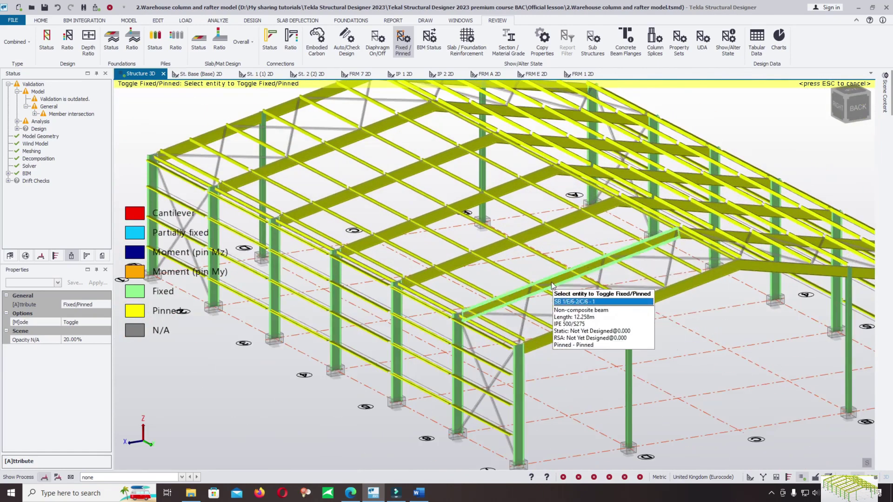
pyautogui.scroll(2, 551, 282)
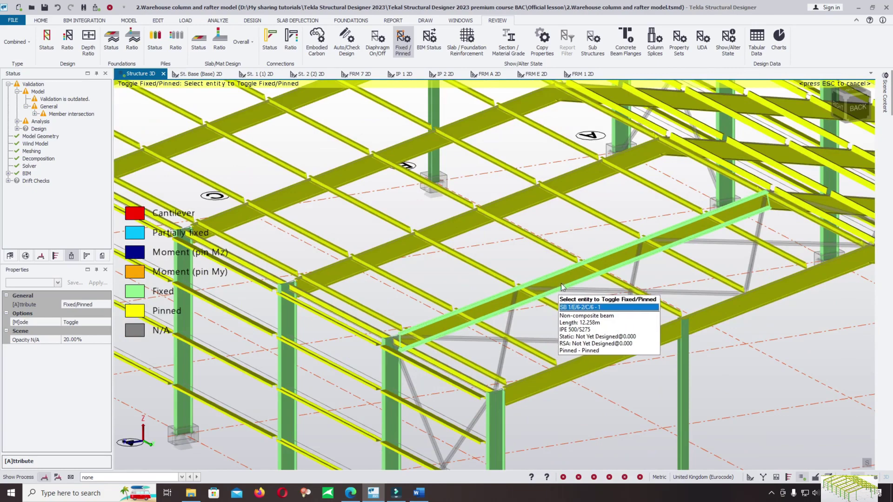
pyautogui.scroll(-3, 596, 238)
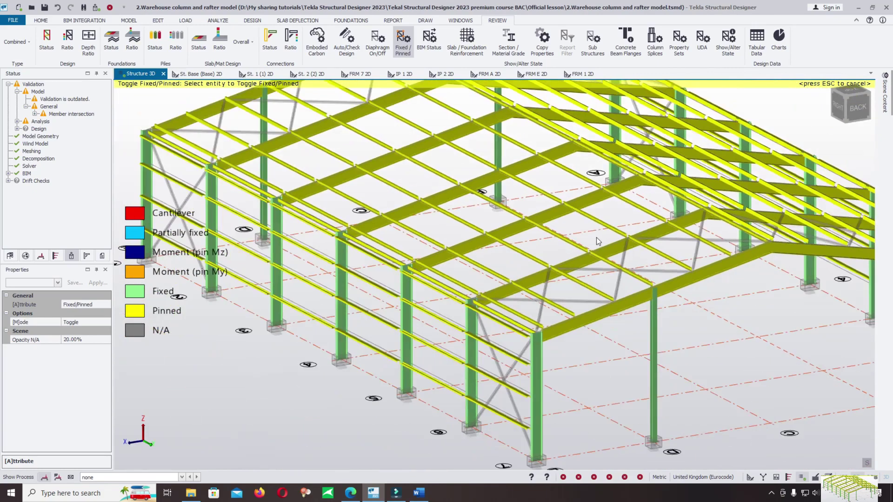
pyautogui.scroll(-3, 596, 237)
pyautogui.scroll(5, 409, 267)
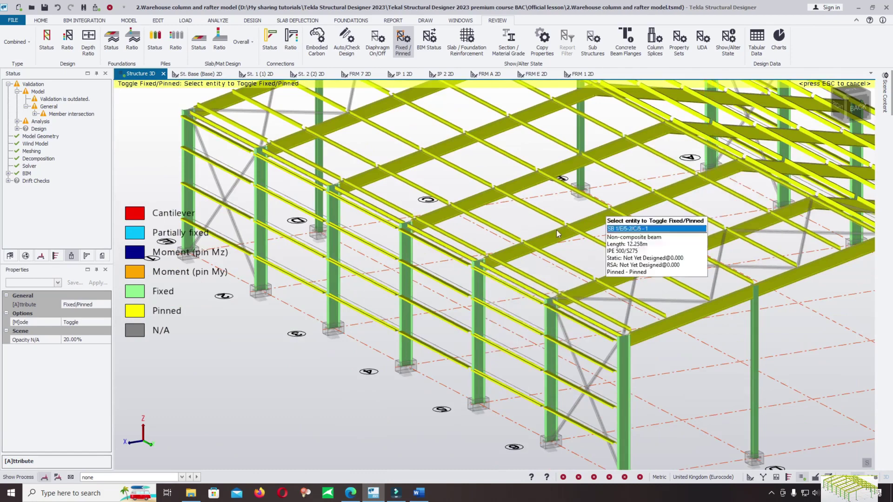
pyautogui.scroll(4, 483, 270)
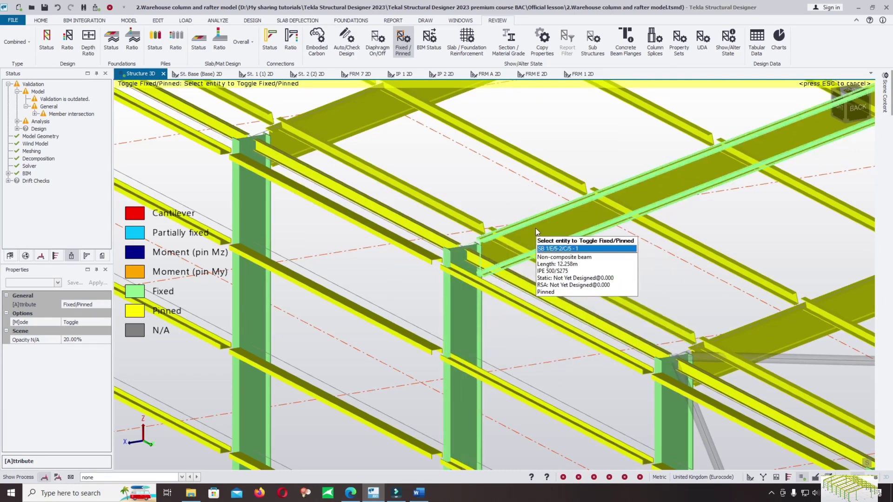
pyautogui.scroll(-5, 508, 239)
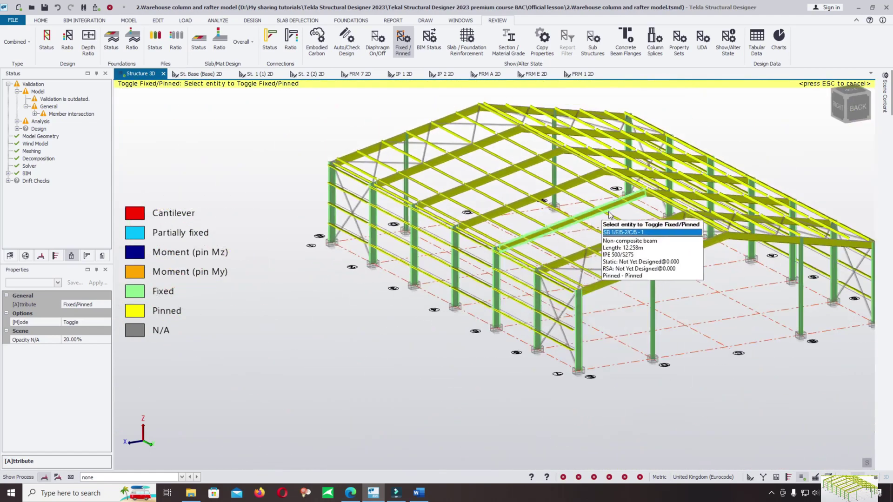
pyautogui.scroll(5, 609, 214)
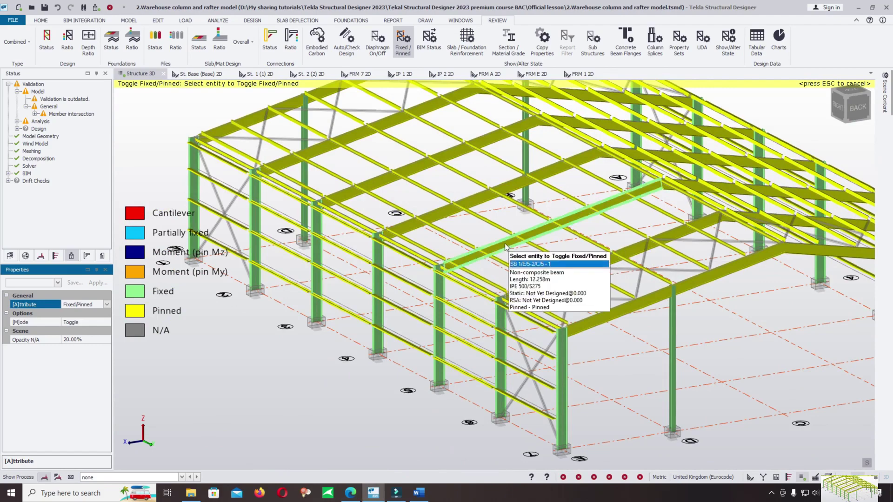
pyautogui.scroll(-2, 465, 265)
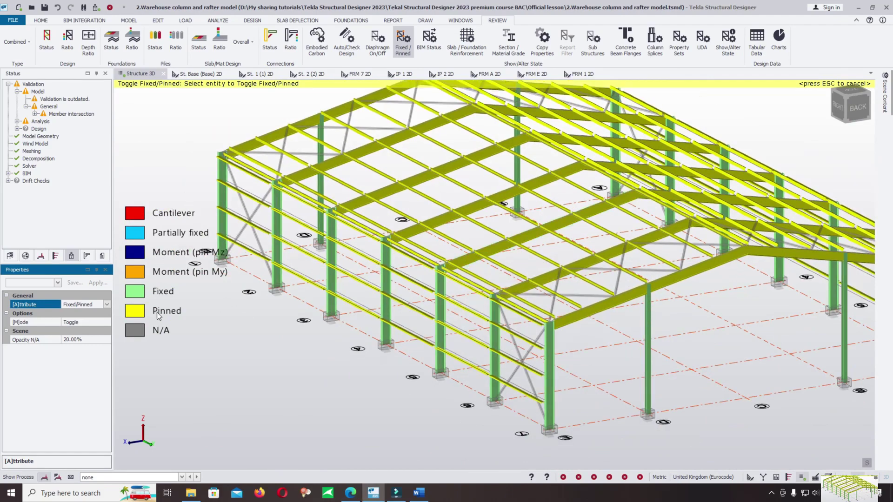
# Check the end fixity of a side rail on frame E and of a roof purlin between grid lines 4 and 5
pyautogui.scroll(5, 410, 319)
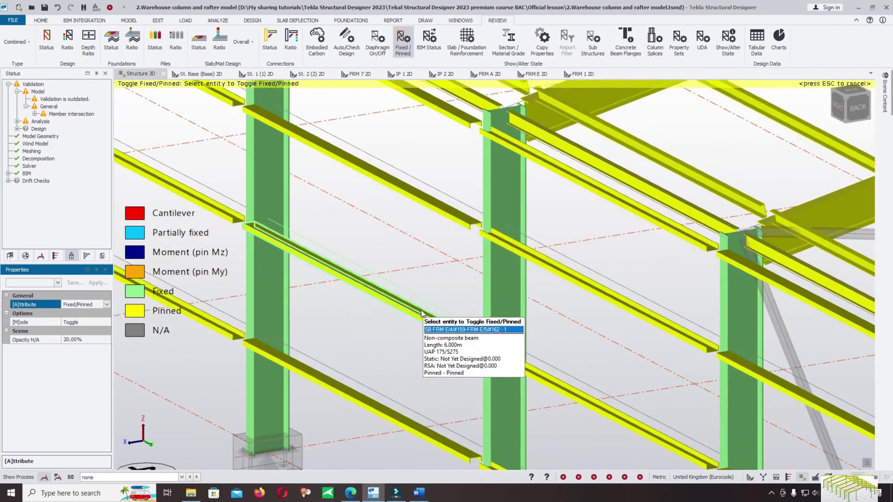
pyautogui.scroll(-5, 465, 321)
pyautogui.scroll(8, 524, 325)
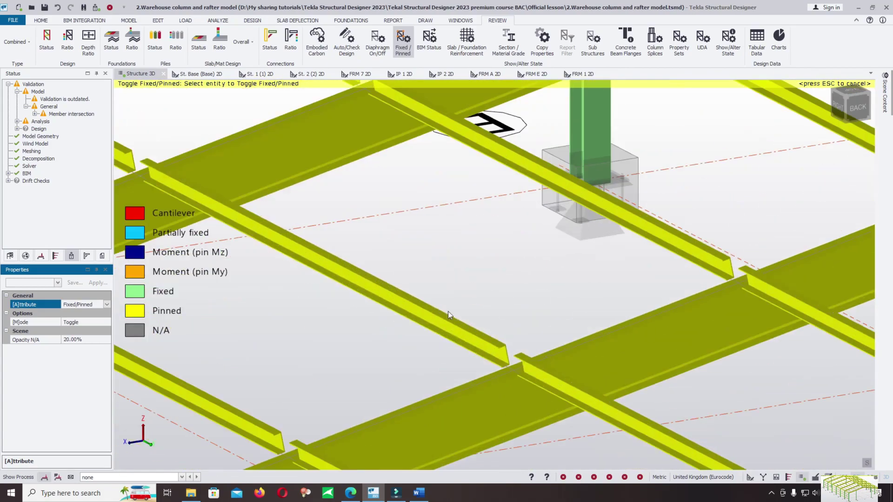
pyautogui.scroll(-5, 450, 344)
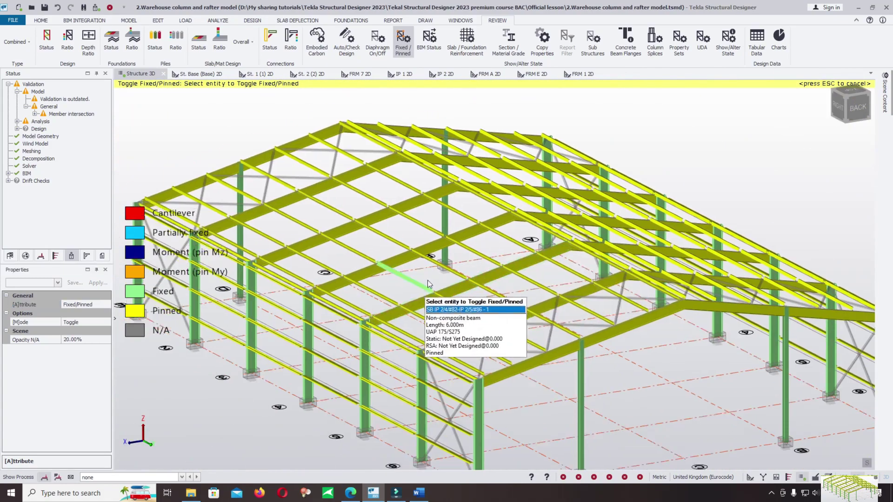
pyautogui.scroll(-3, 149, 315)
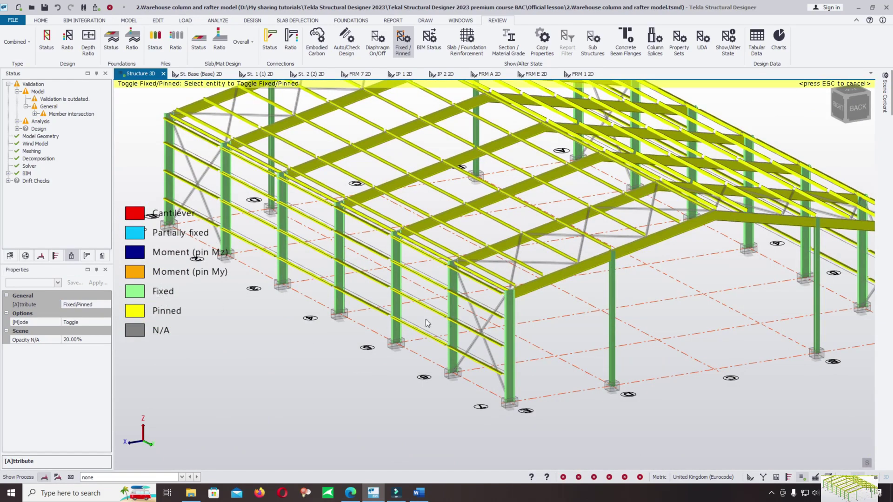
# Check the end fixity of the gable column at grid D/7 and the neighbouring corner column
pyautogui.scroll(-5, 511, 319)
pyautogui.scroll(4, 535, 345)
pyautogui.scroll(3, 504, 365)
pyautogui.scroll(-4, 539, 326)
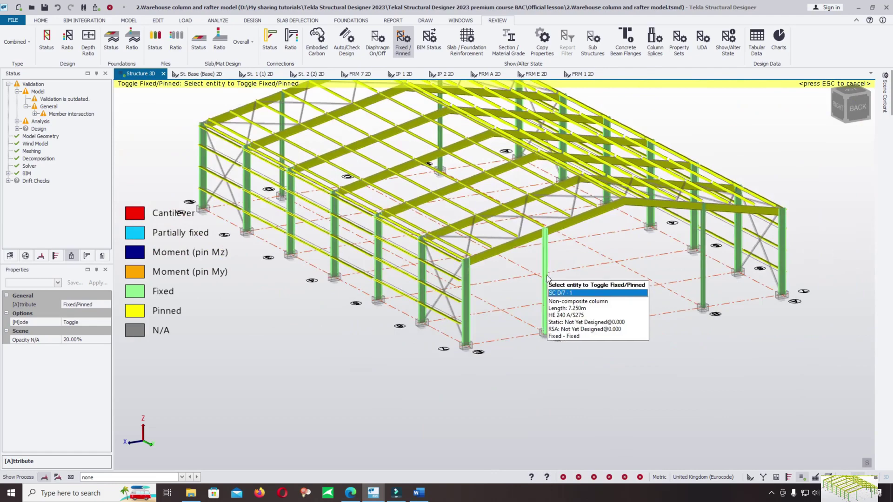
pyautogui.scroll(5, 554, 338)
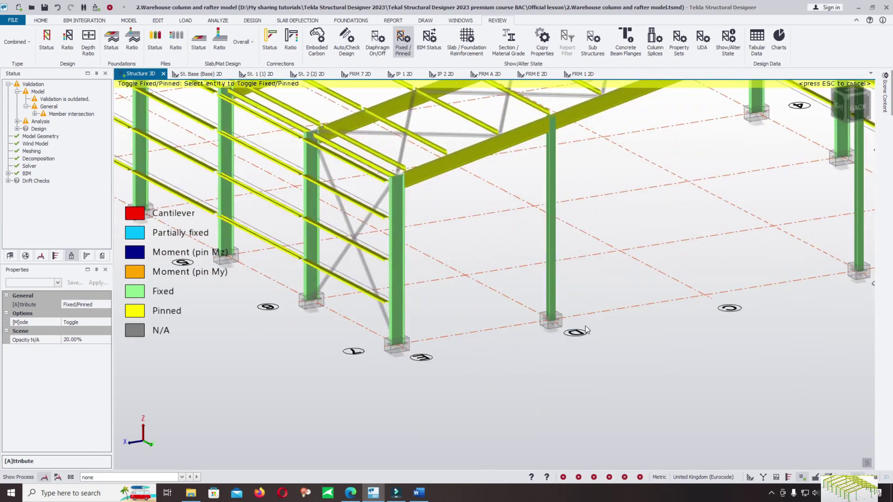
pyautogui.scroll(-4, 551, 318)
pyautogui.scroll(5, 546, 191)
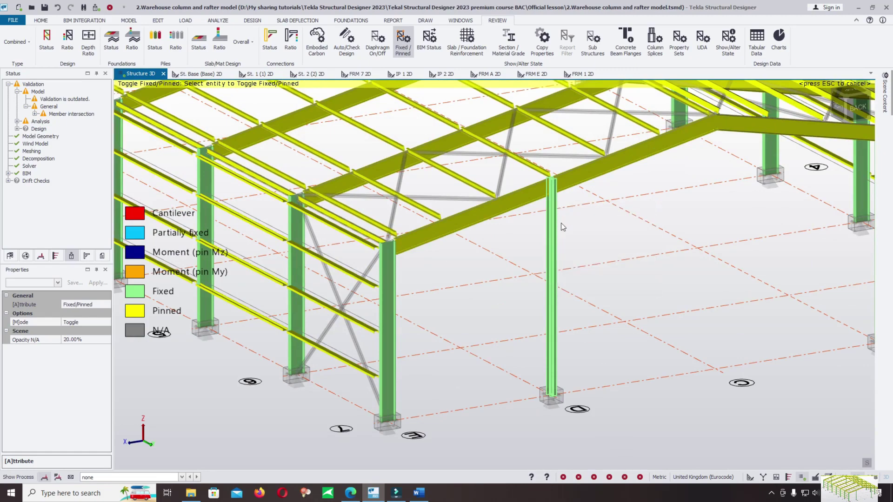
pyautogui.scroll(-5, 565, 241)
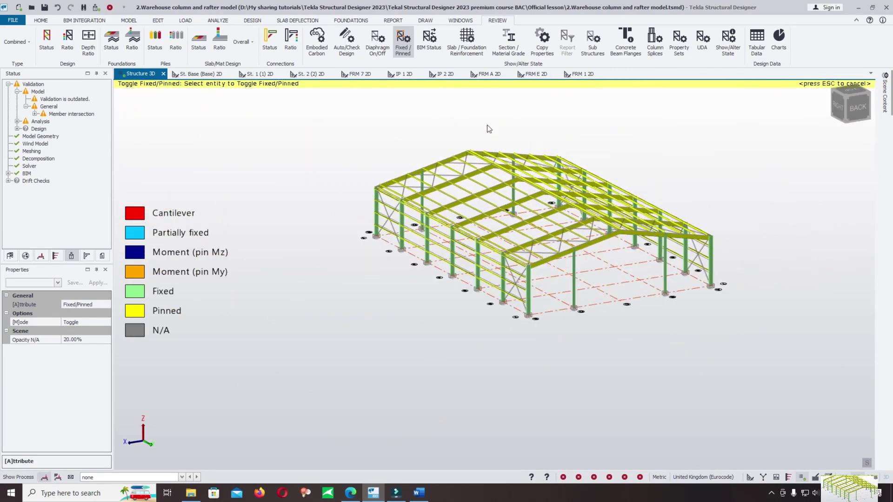
# Start the Auto/Check Design review in Toggle mode and examine the Autodesign state of the columns and braces against the legend
pyautogui.moveTo(489, 129); pyautogui.dragTo(484, 152, button='middle')
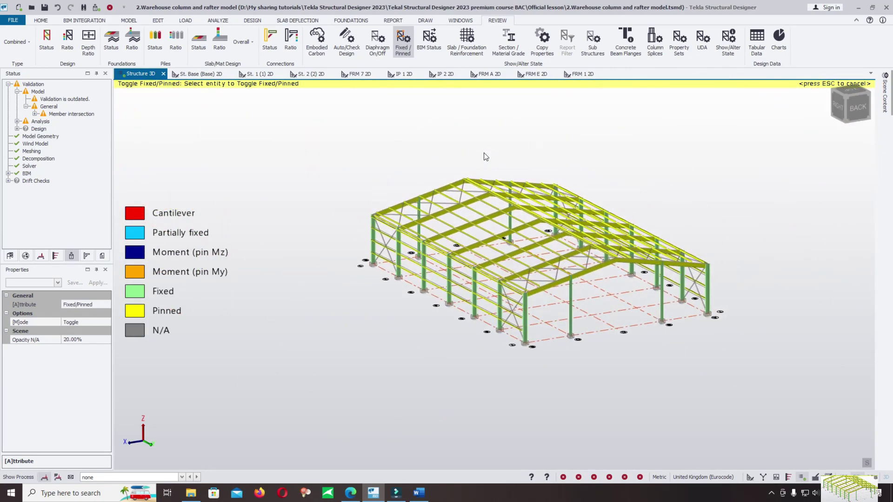
pyautogui.click(344, 38)
pyautogui.scroll(3, 621, 338)
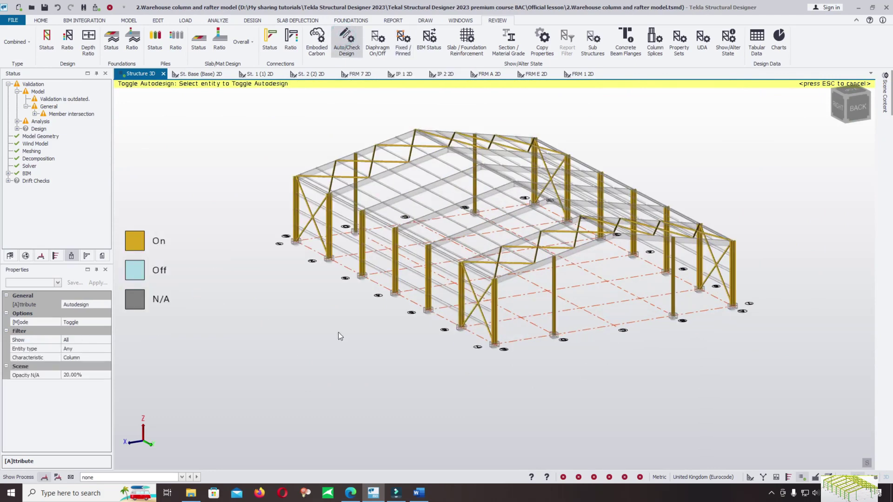
pyautogui.scroll(3, 372, 321)
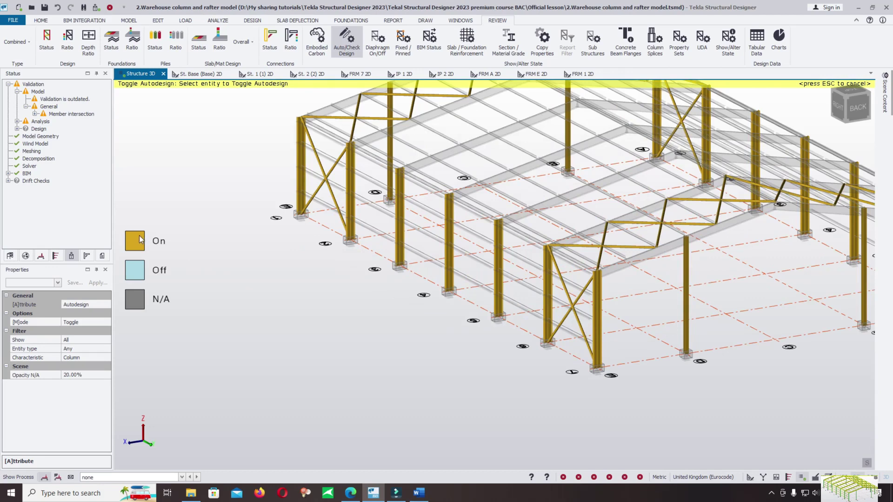
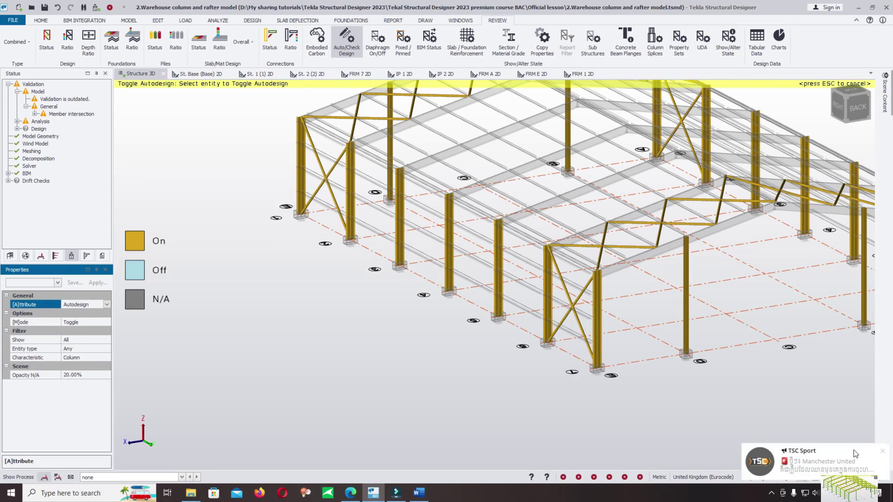
# Return to the structural view of the model and hide the wind panels and roof panels
pyautogui.click(881, 453)
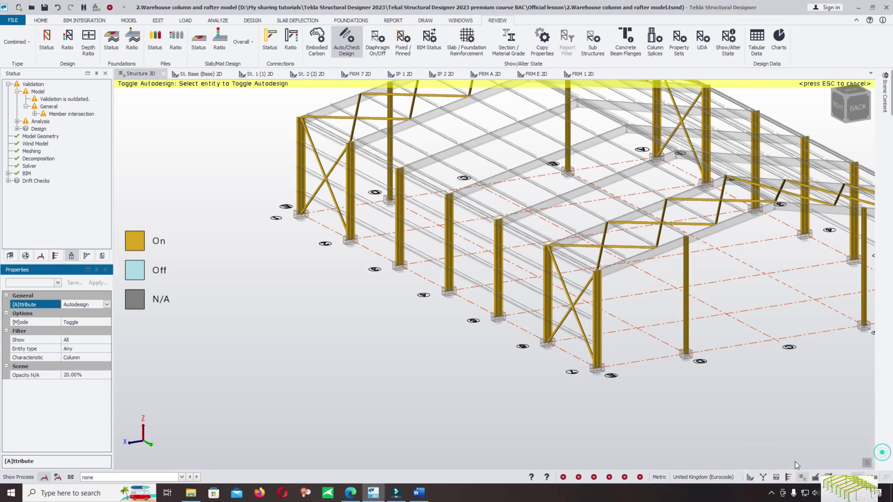
pyautogui.click(750, 478)
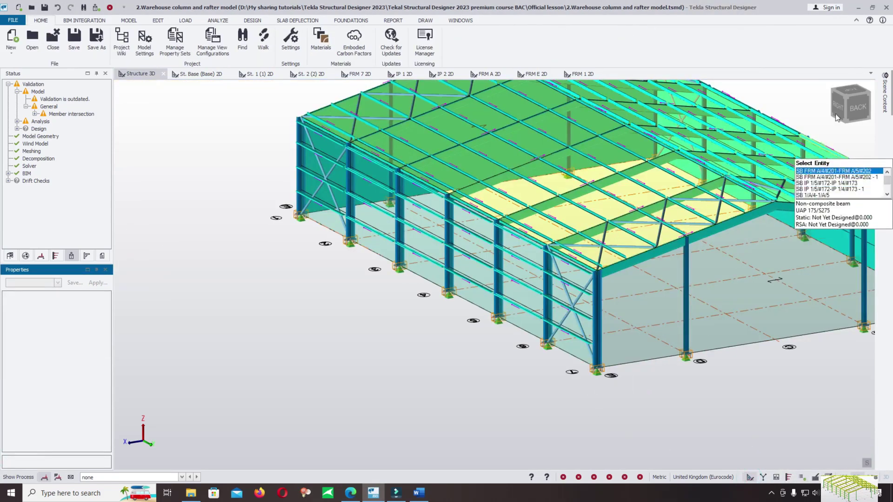
pyautogui.moveTo(890, 96)
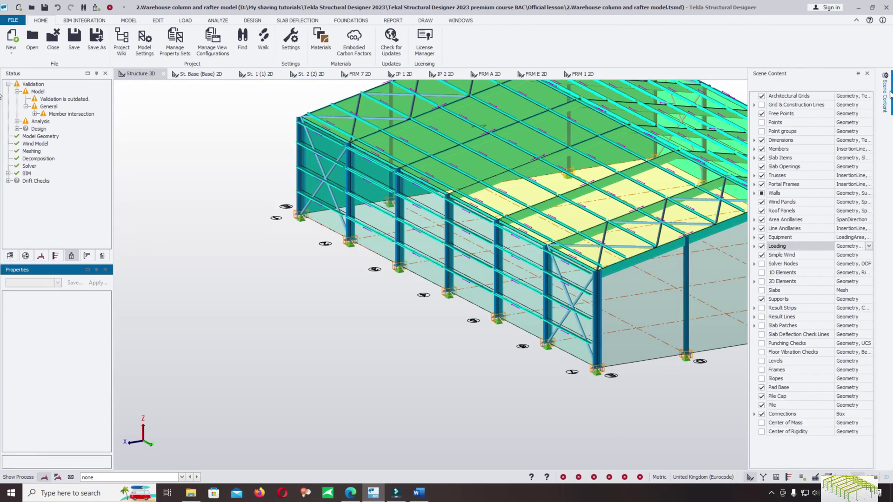
pyautogui.click(762, 201)
pyautogui.click(762, 211)
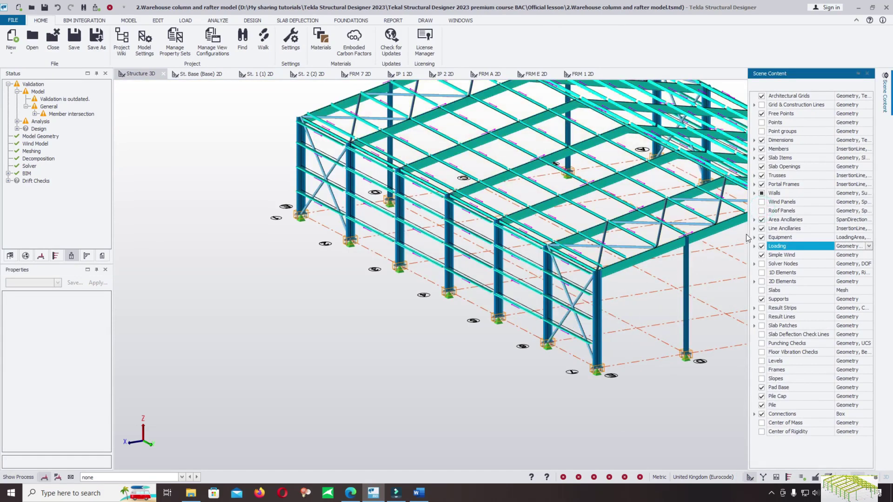
pyautogui.scroll(-1, 431, 255)
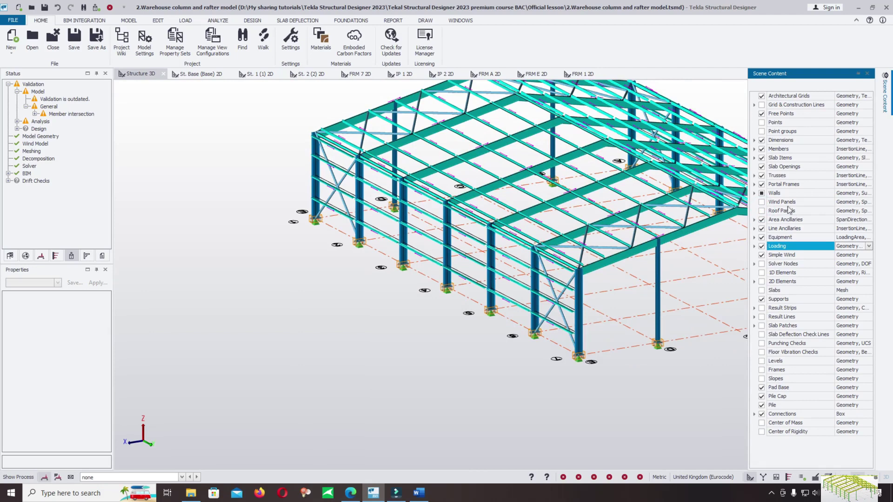
# Hide the steel braces within the Members group of the scene content
pyautogui.click(755, 149)
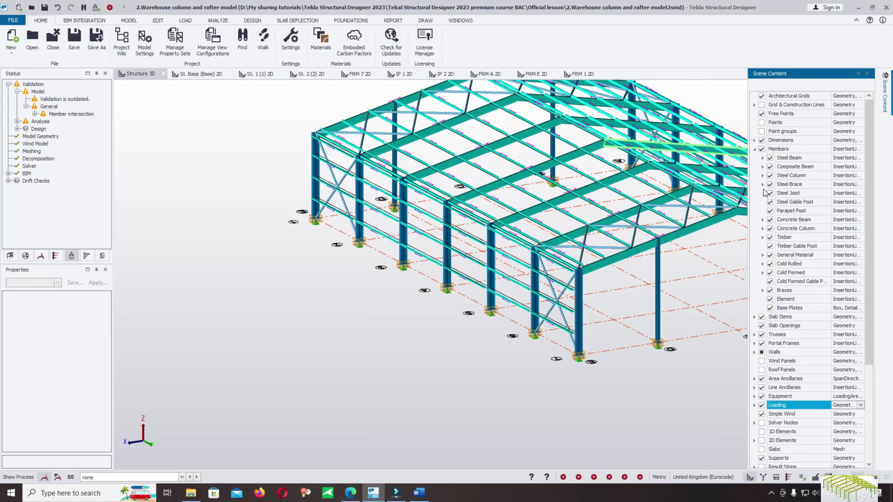
pyautogui.click(769, 185)
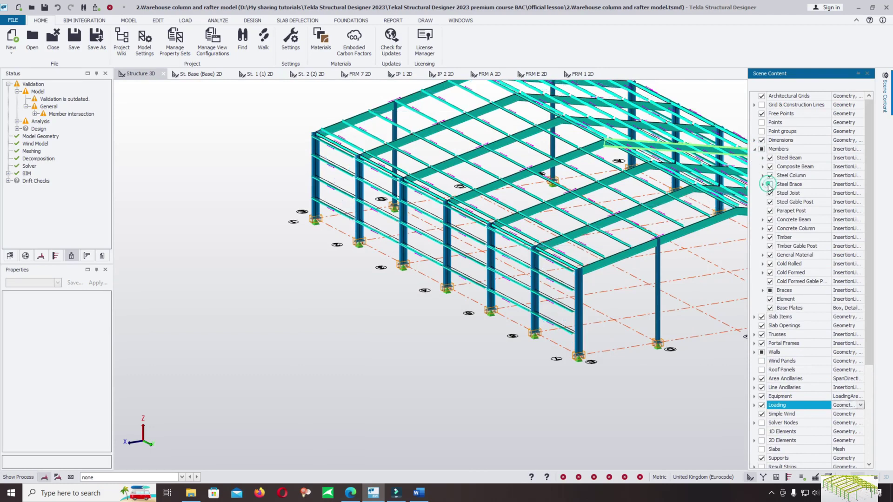
pyautogui.click(762, 158)
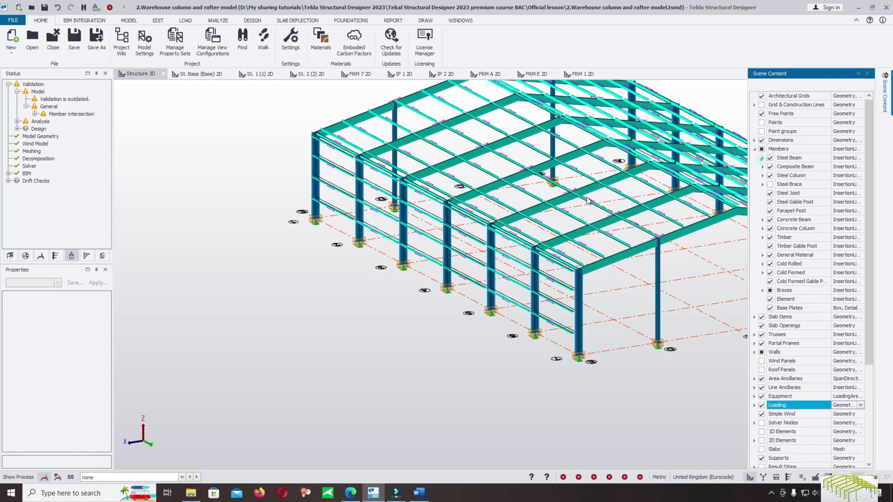
# Try to select the side rails and outer columns on both sides of the warehouse from the back elevation
pyautogui.scroll(-3, 638, 341)
pyautogui.moveTo(637, 342); pyautogui.dragTo(520, 301, button='middle')
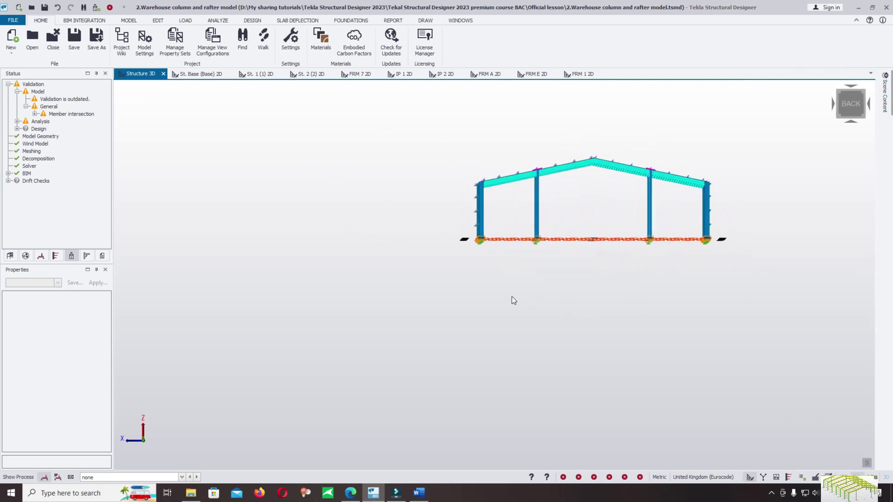
pyautogui.scroll(3, 480, 243)
pyautogui.click(469, 223)
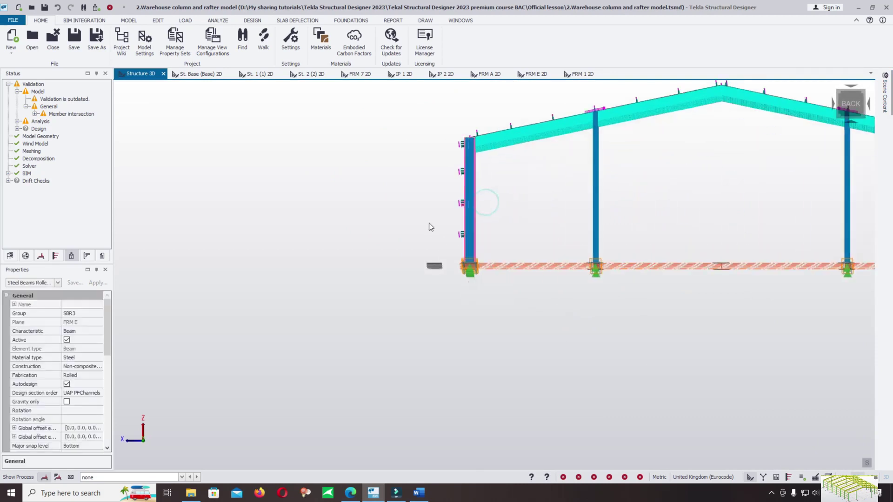
pyautogui.scroll(-3, 470, 223)
pyautogui.scroll(5, 728, 214)
pyautogui.scroll(2, 728, 214)
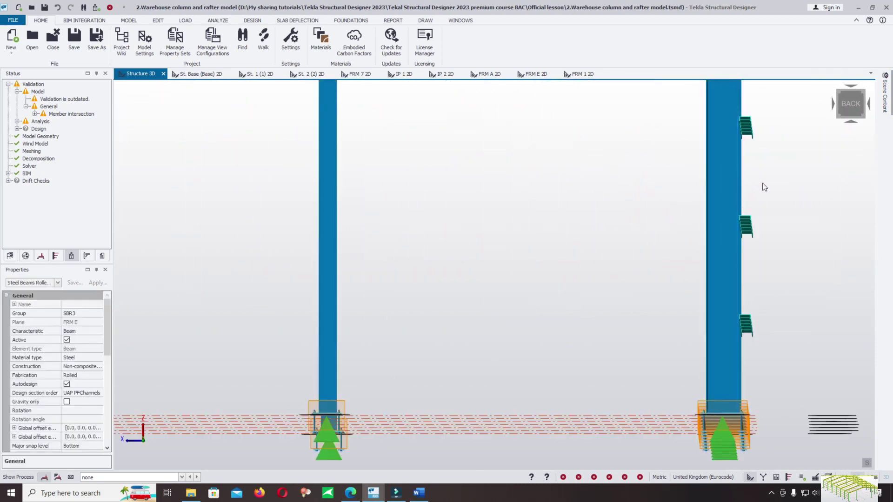
pyautogui.moveTo(773, 169); pyautogui.dragTo(640, 194)
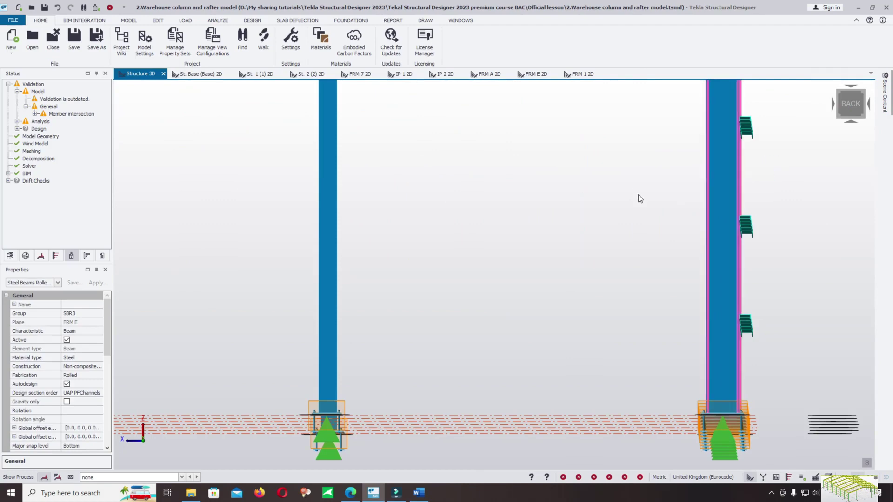
pyautogui.scroll(-5, 640, 194)
pyautogui.keyDown('shift'); pyautogui.moveTo(413, 222); pyautogui.dragTo(448, 235, button='middle'); pyautogui.keyUp('shift')
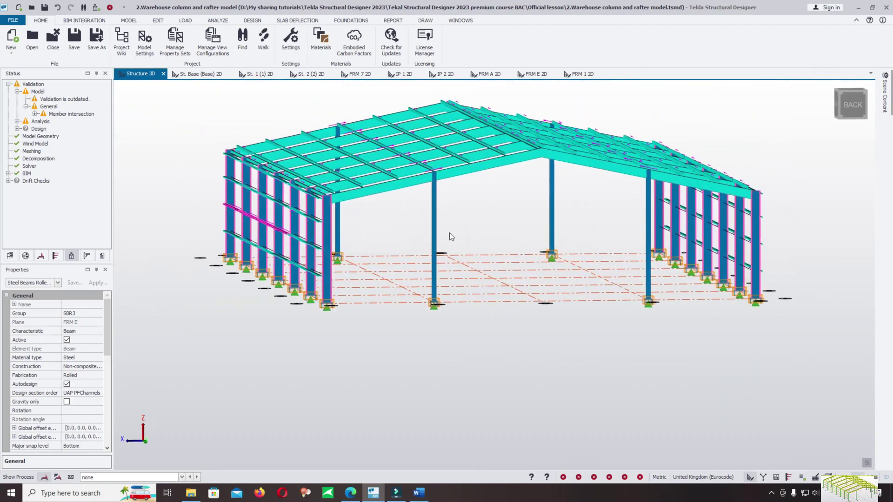
pyautogui.scroll(4, 328, 237)
pyautogui.press('Escape')
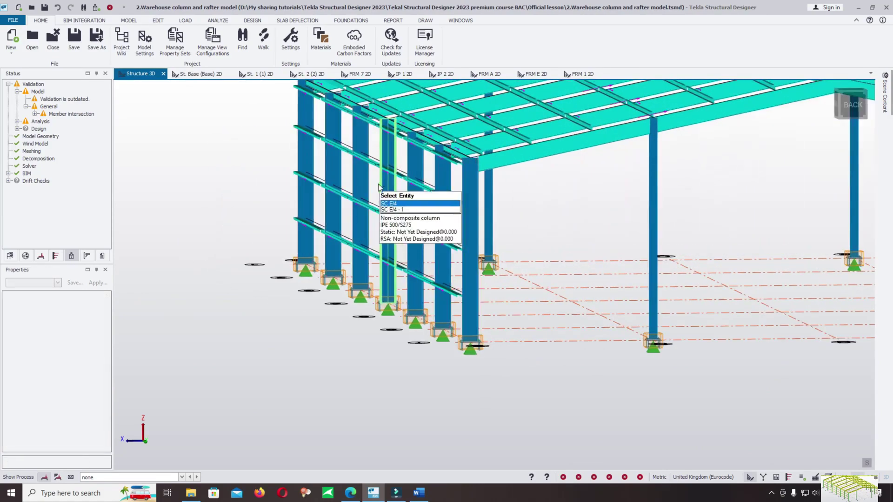
# Select the outer columns along both sides of the warehouse from the back elevation and turn off their Autodesign
pyautogui.scroll(-3, 483, 221)
pyautogui.keyDown('shift'); pyautogui.moveTo(482, 222); pyautogui.dragTo(451, 215, button='middle'); pyautogui.keyUp('shift')
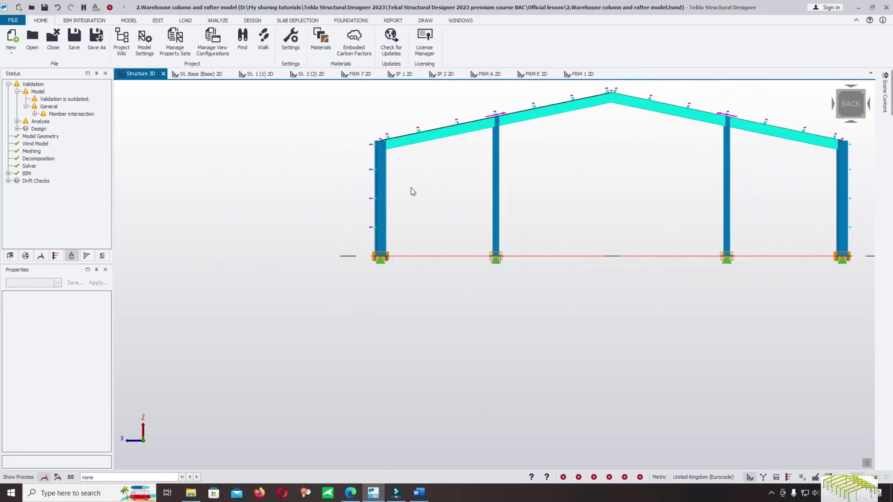
pyautogui.moveTo(406, 179); pyautogui.dragTo(338, 188)
pyautogui.moveTo(649, 197); pyautogui.dragTo(576, 208, button='middle')
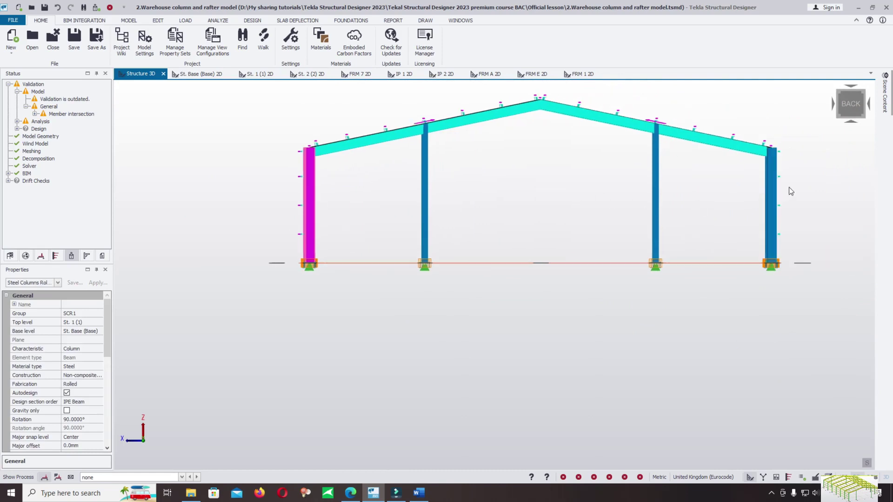
pyautogui.moveTo(789, 188); pyautogui.dragTo(742, 201)
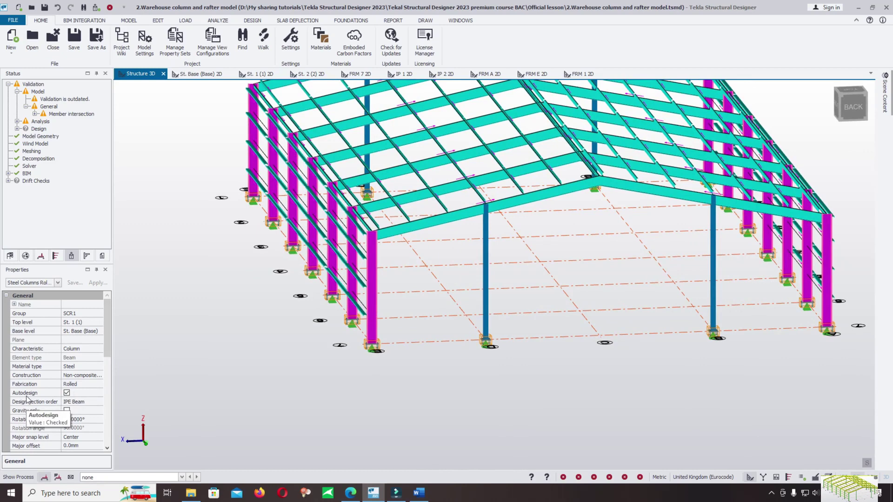
pyautogui.click(67, 393)
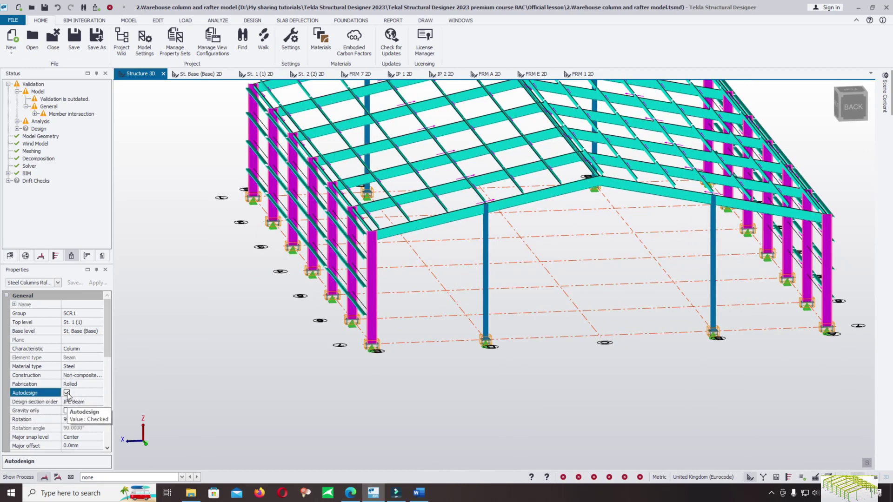
pyautogui.click(281, 324)
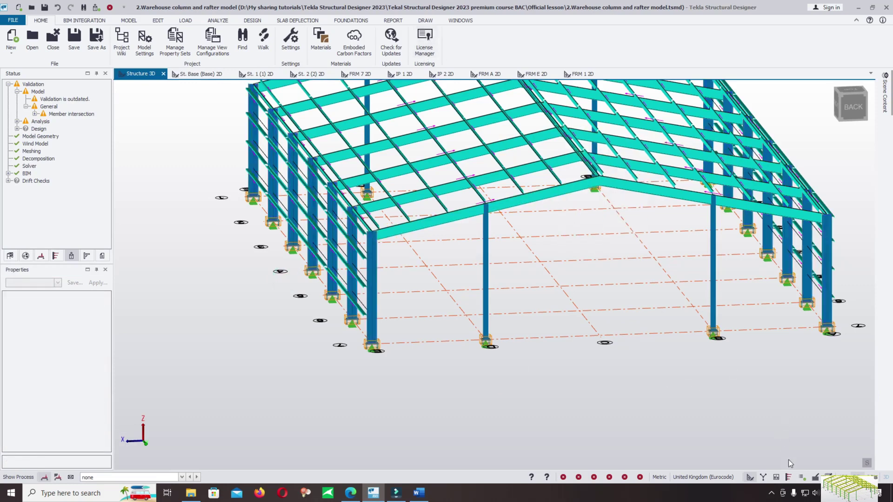
# Start the Auto/Check Design review and examine the Autodesign state of the columns and braces against the legend
pyautogui.click(802, 477)
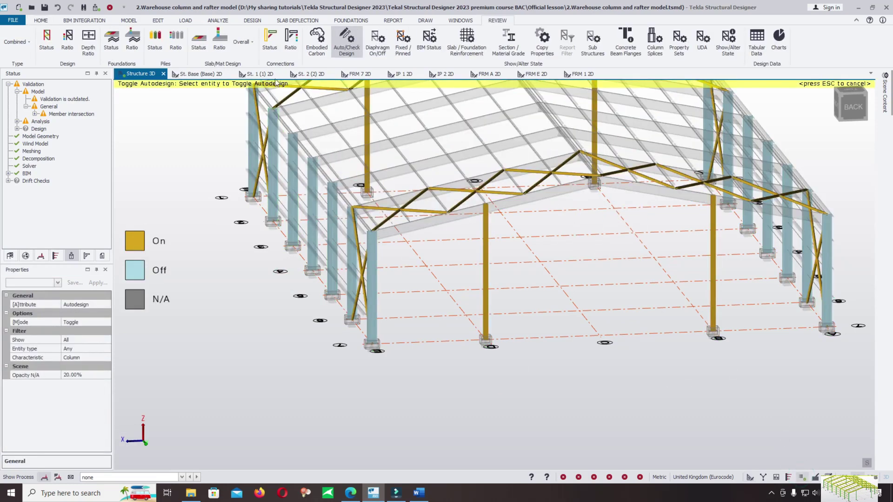
pyautogui.scroll(-3, 405, 183)
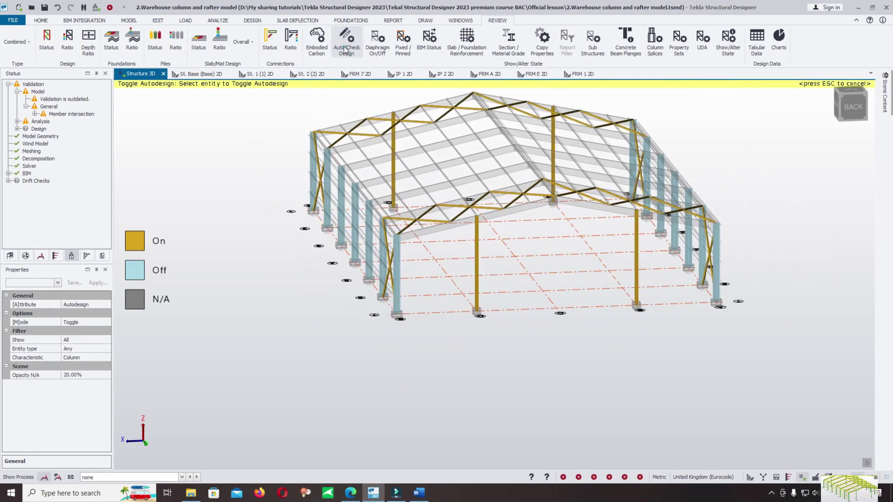
pyautogui.moveTo(508, 297); pyautogui.dragTo(537, 312, button='middle')
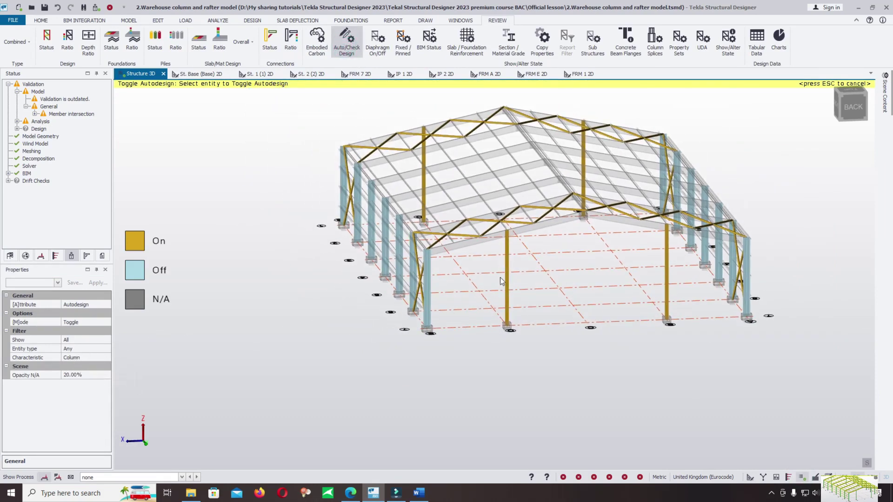
pyautogui.scroll(3, 392, 292)
pyautogui.scroll(-1, 392, 292)
pyautogui.scroll(4, 303, 219)
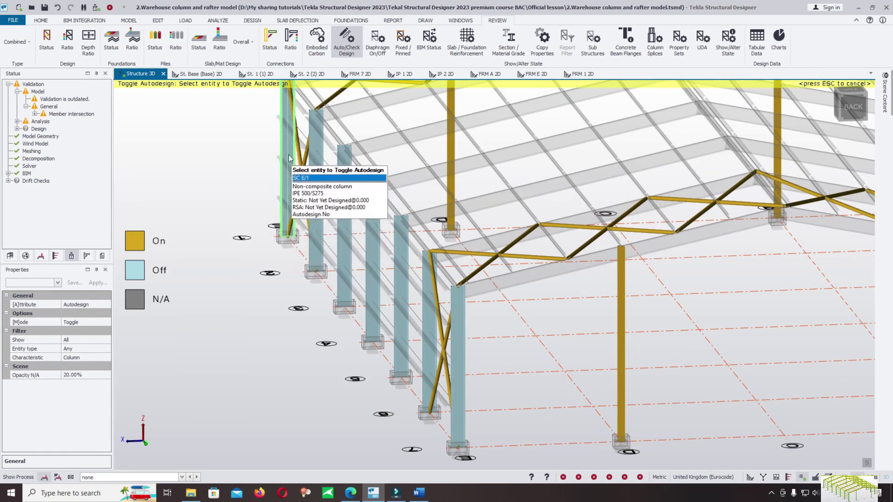
pyautogui.scroll(-2, 288, 154)
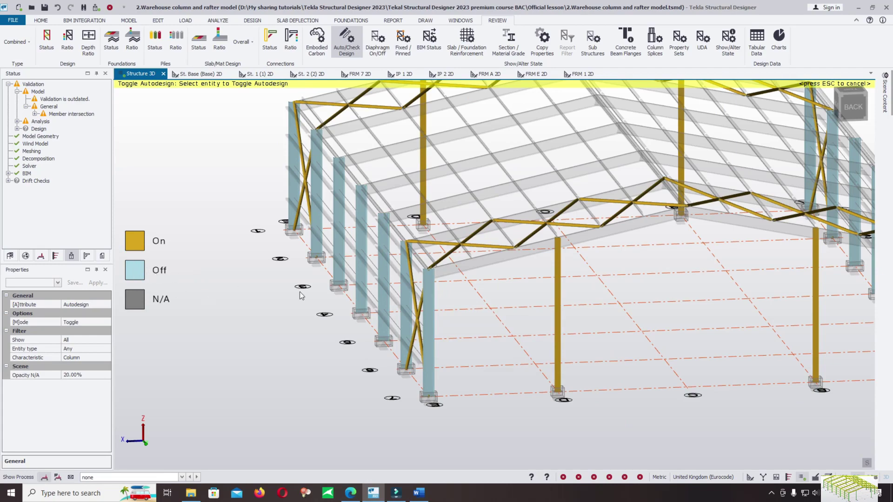
pyautogui.scroll(-3, 437, 308)
pyautogui.scroll(5, 465, 344)
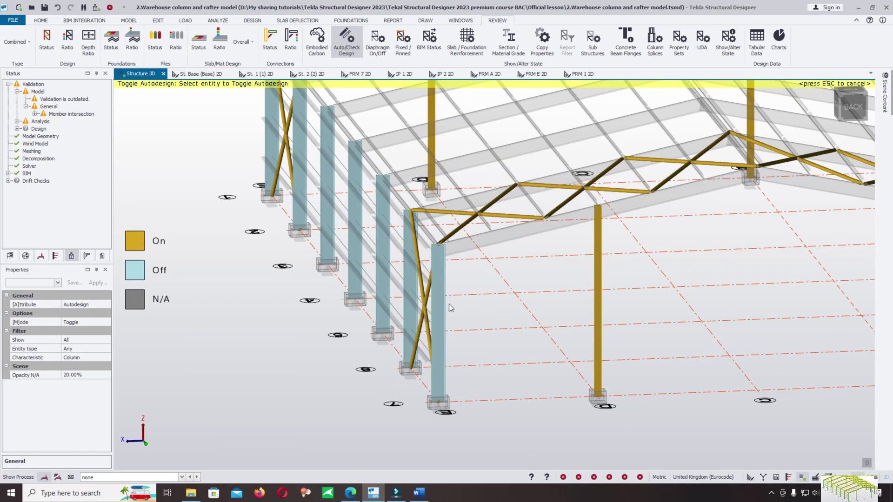
pyautogui.scroll(-4, 465, 307)
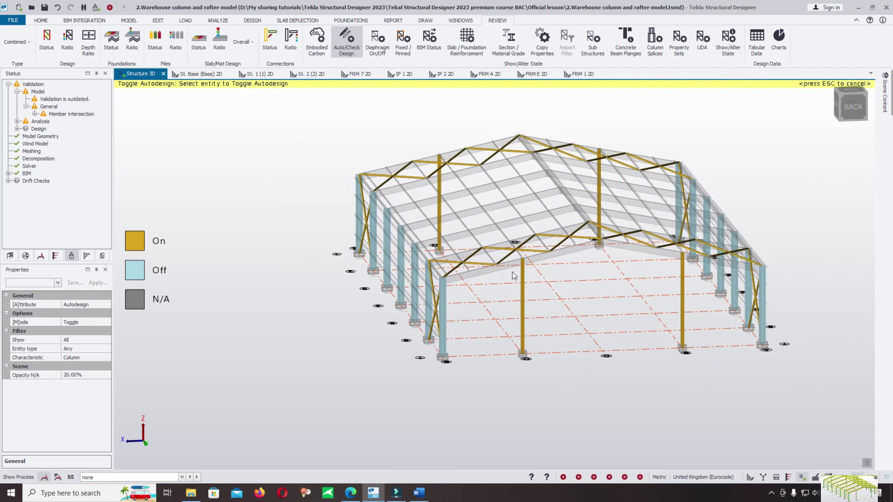
# Inspect the outer columns along grid line E up close and compare their Autodesign state with the gable columns
pyautogui.moveTo(520, 227); pyautogui.dragTo(476, 356, button='middle')
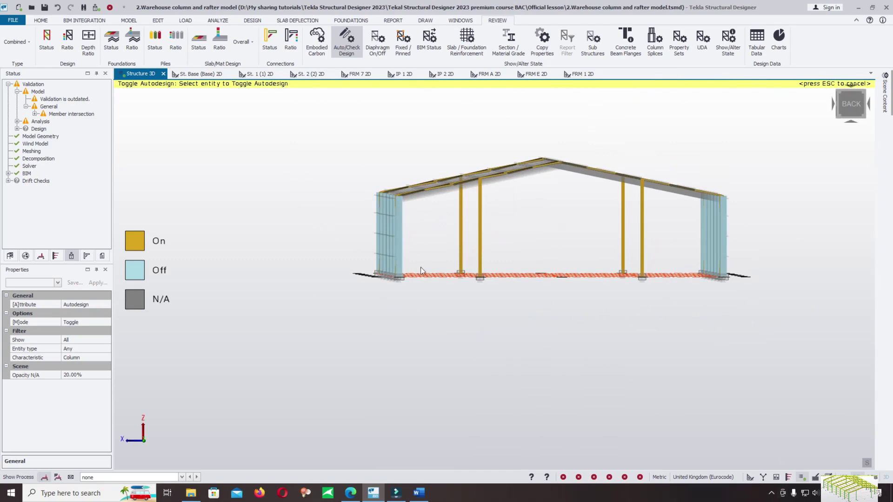
pyautogui.moveTo(421, 267); pyautogui.dragTo(440, 302, button='middle')
pyautogui.scroll(5, 392, 242)
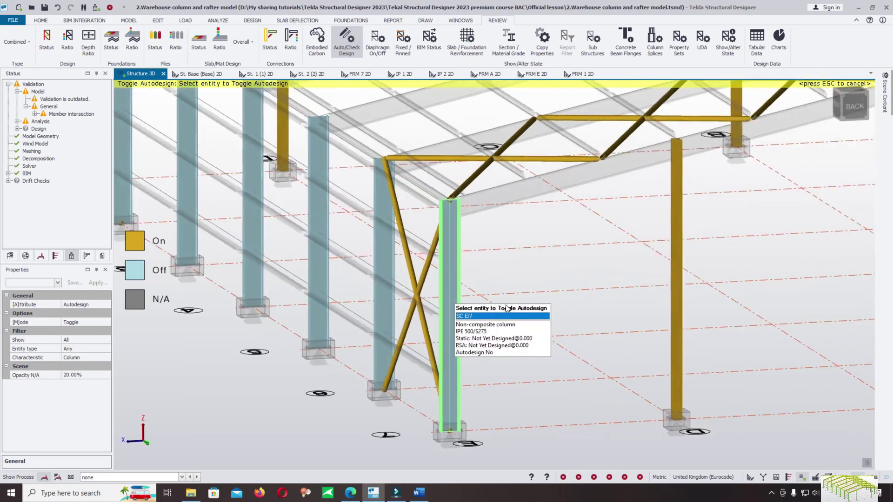
pyautogui.scroll(3, 299, 261)
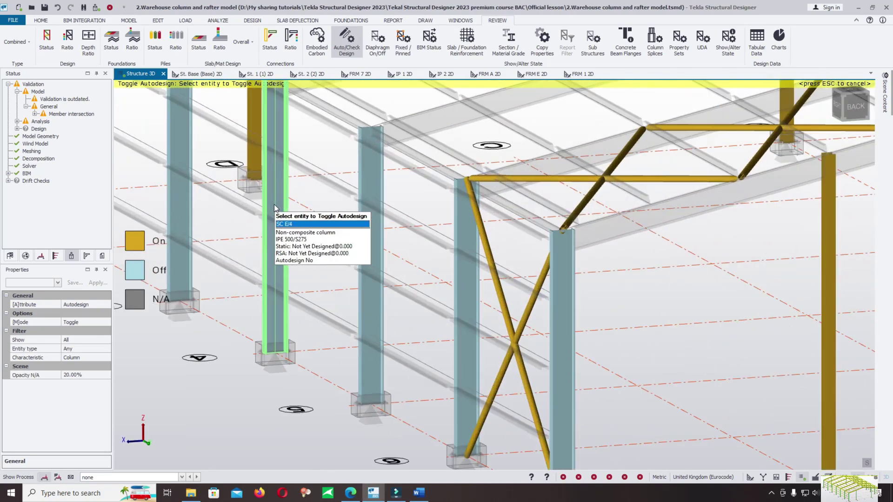
pyautogui.scroll(-6, 276, 210)
pyautogui.scroll(6, 351, 172)
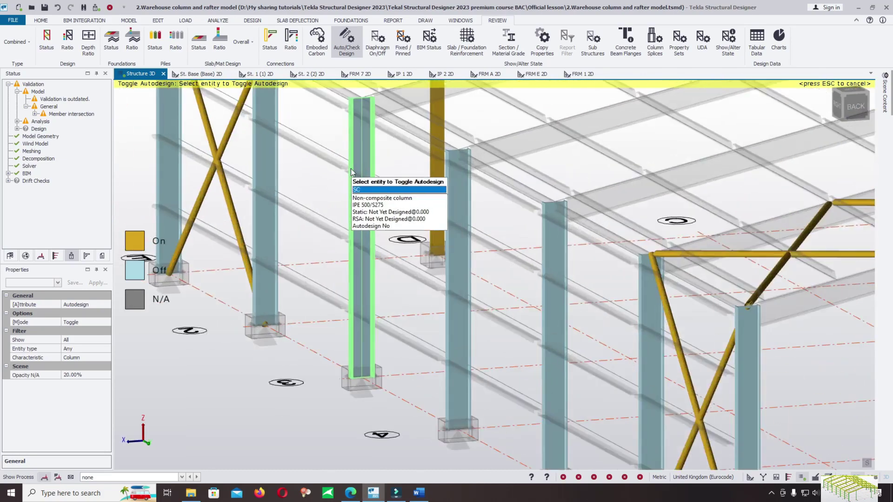
pyautogui.scroll(-6, 351, 173)
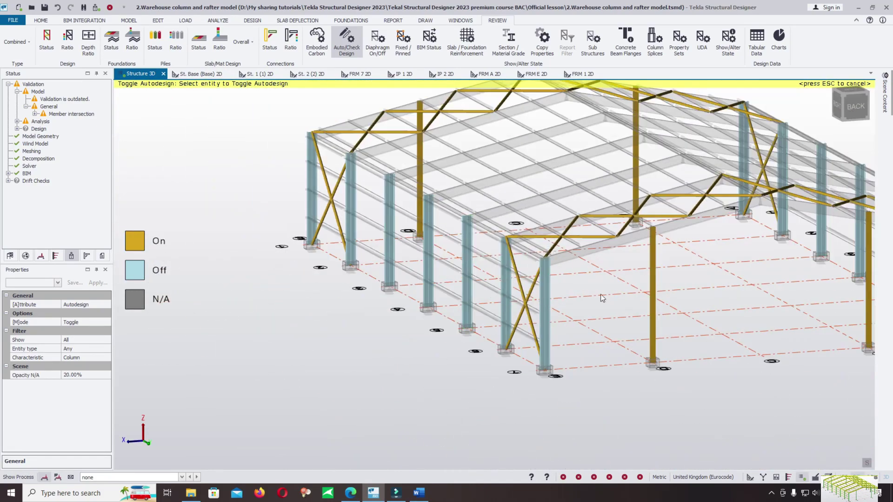
pyautogui.moveTo(600, 294); pyautogui.dragTo(518, 274, button='middle')
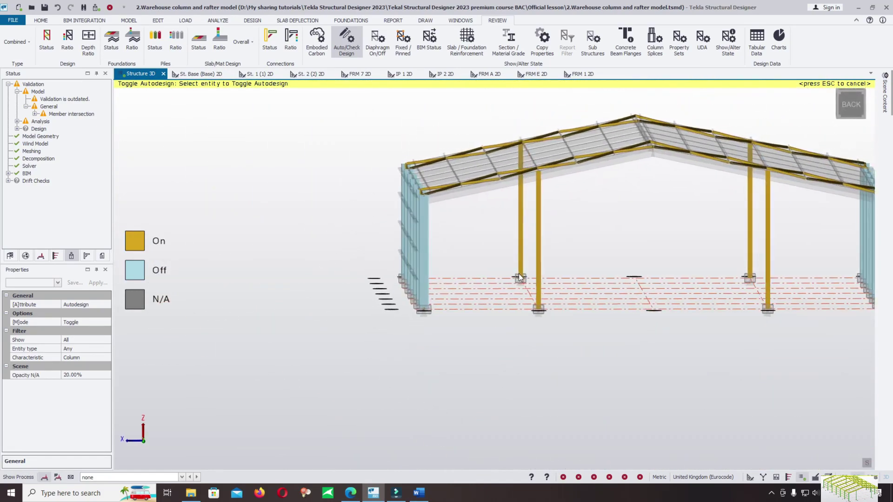
pyautogui.scroll(5, 418, 214)
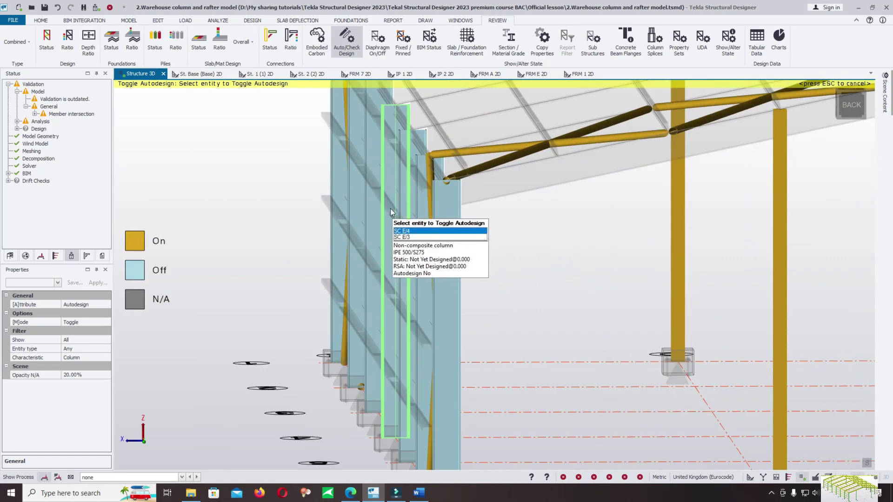
pyautogui.scroll(-5, 389, 208)
pyautogui.click(95, 356)
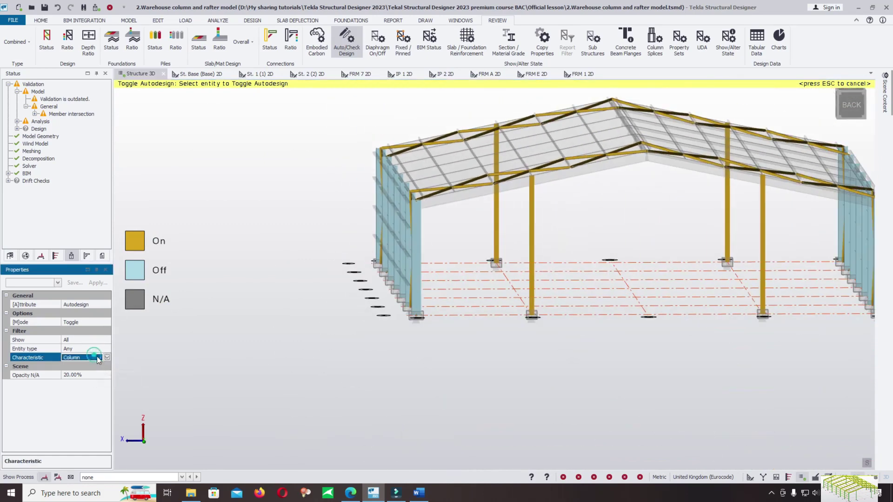
# Return to the structural view, select the four intermediate gable columns and turn off their Autodesign
pyautogui.click(750, 478)
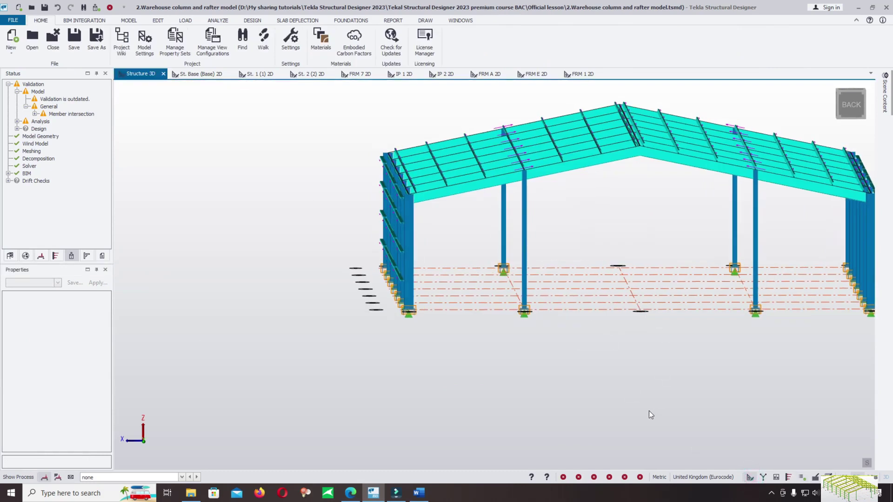
pyautogui.moveTo(775, 217); pyautogui.dragTo(467, 248)
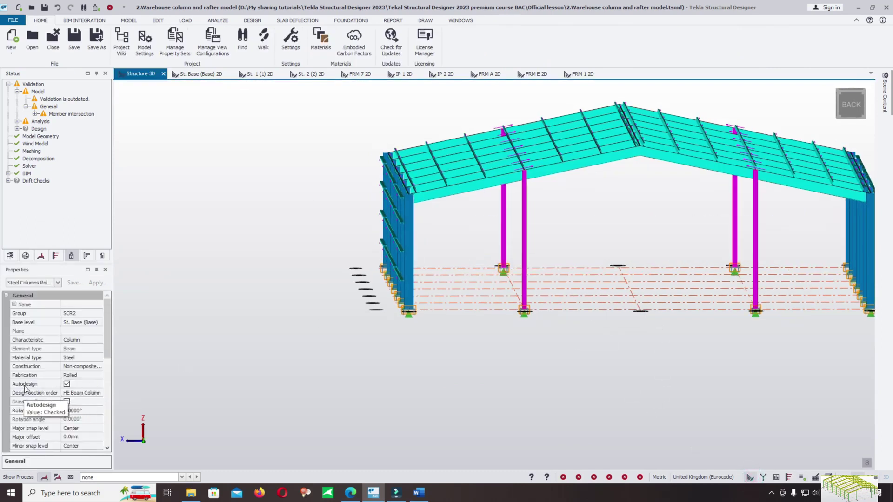
pyautogui.click(67, 384)
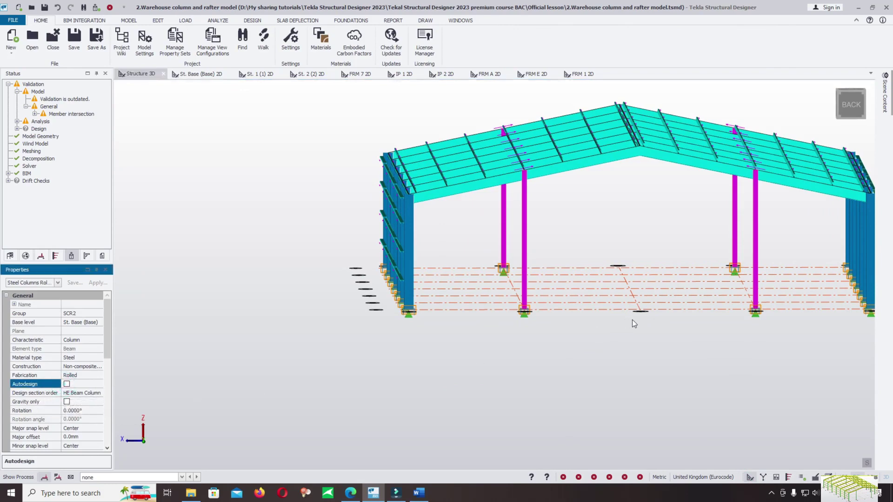
pyautogui.click(604, 371)
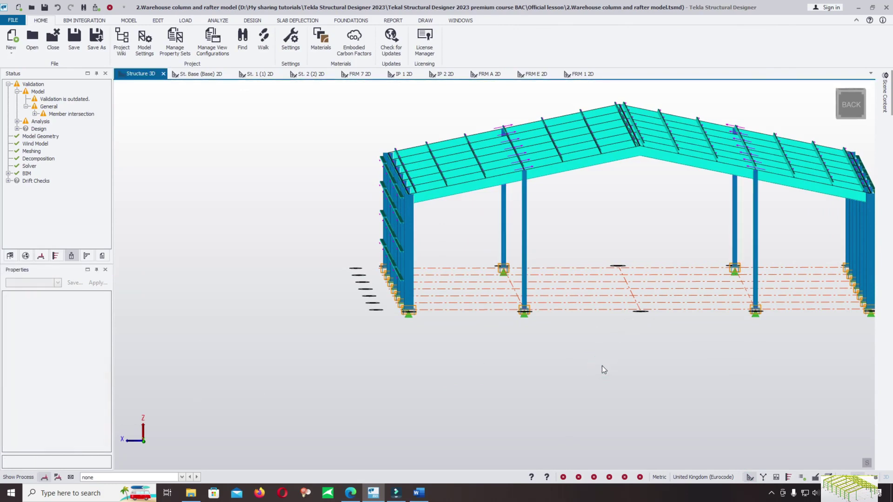
# Turn off Autodesign for the rafters on both roof slopes, selecting them from the back elevation, and save the model
pyautogui.moveTo(487, 194); pyautogui.dragTo(478, 191, button='middle')
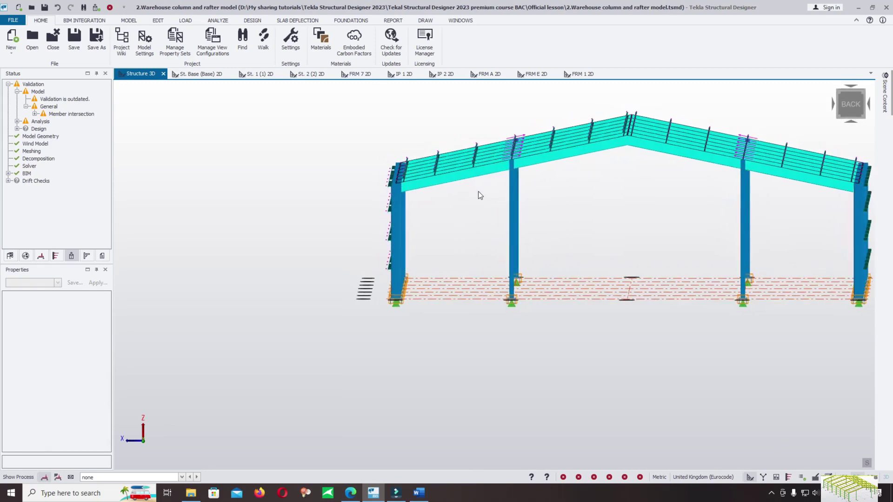
pyautogui.click(541, 165)
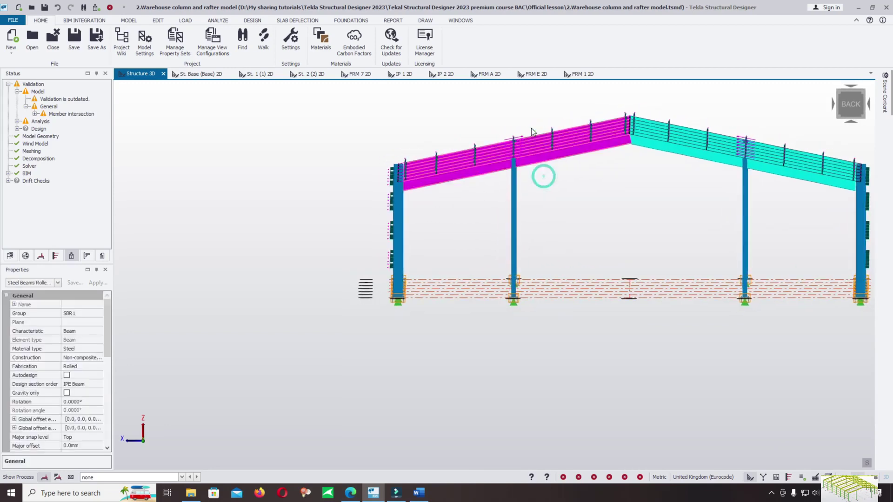
pyautogui.click(698, 167)
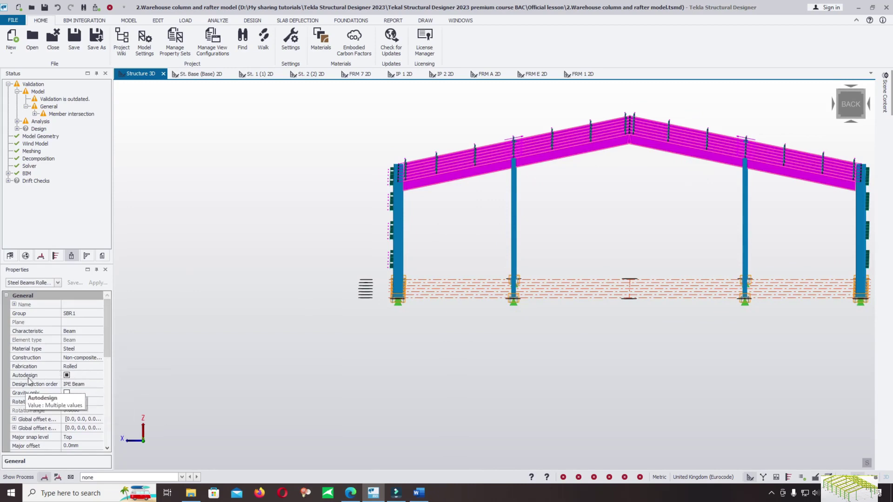
pyautogui.click(67, 375)
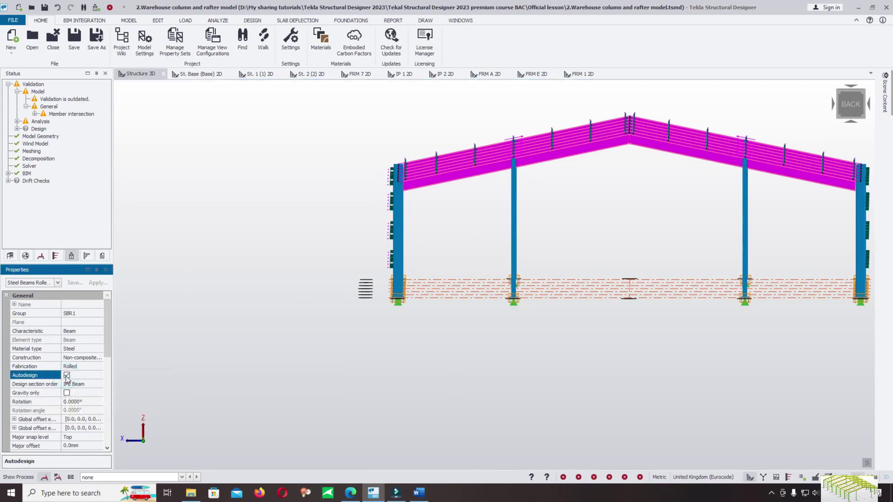
pyautogui.click(195, 246)
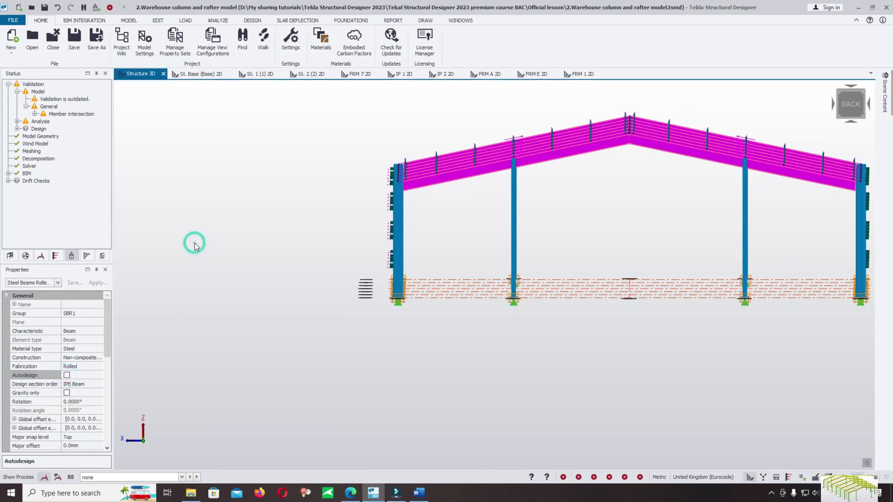
pyautogui.click(200, 182)
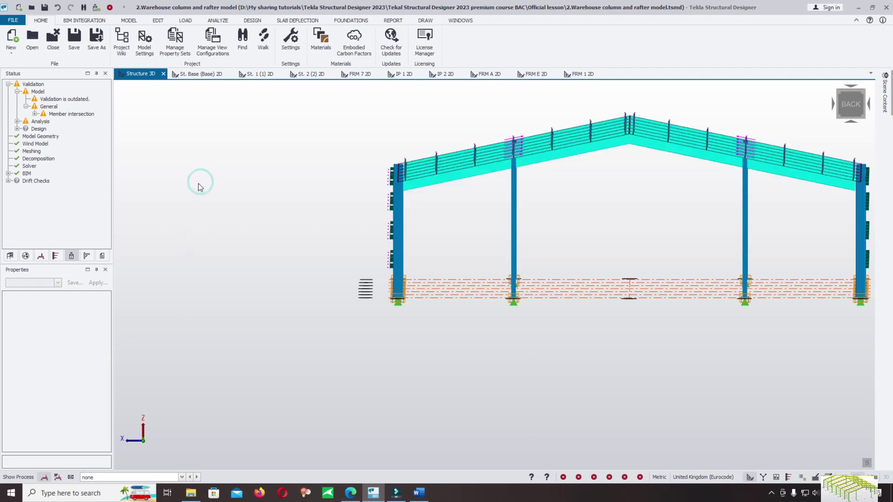
pyautogui.click(13, 21)
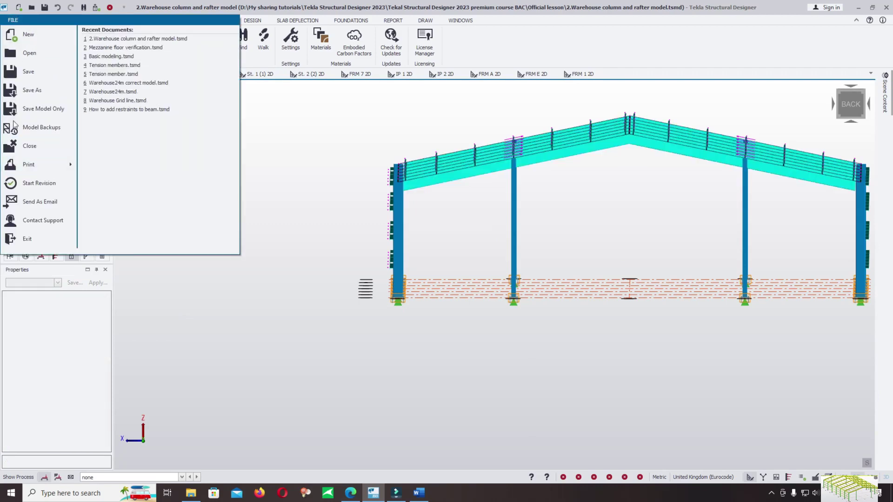
pyautogui.click(26, 71)
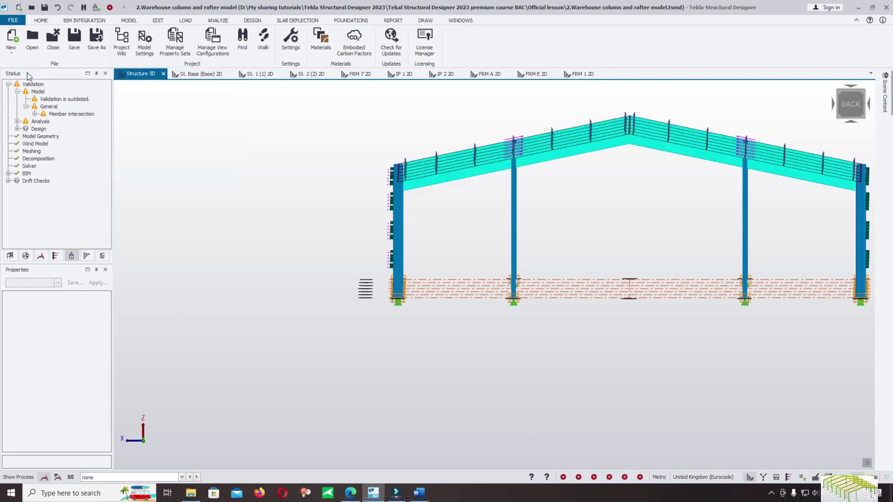
# Reopen the Auto/Check Design review and examine the Autodesign state of all columns and braces in an isometric view
pyautogui.click(802, 478)
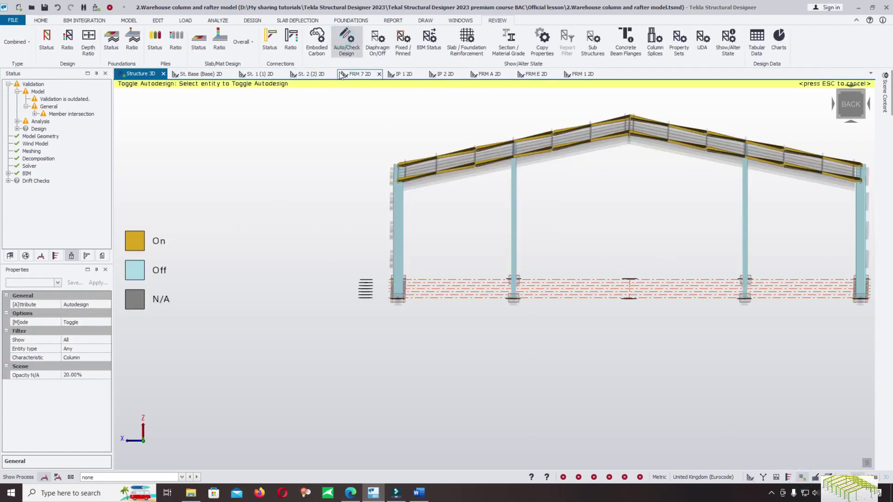
pyautogui.moveTo(229, 157); pyautogui.dragTo(375, 223, button='middle')
pyautogui.scroll(-10, 374, 223)
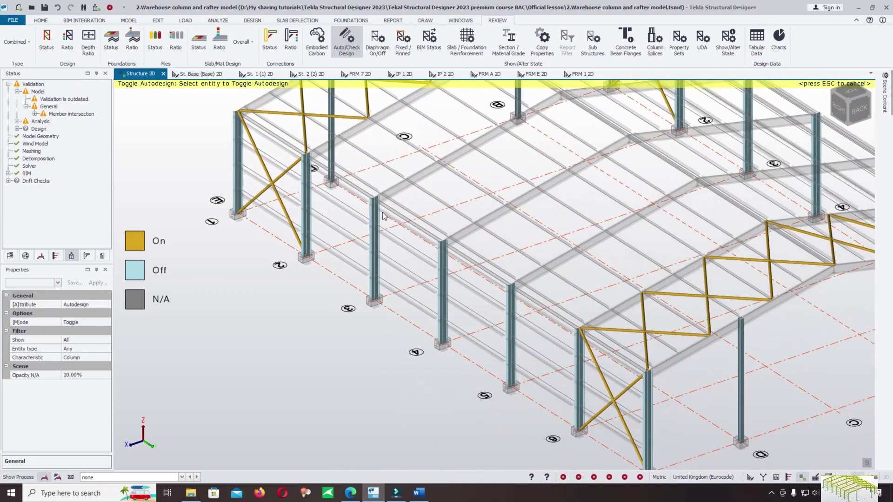
pyautogui.scroll(2, 376, 281)
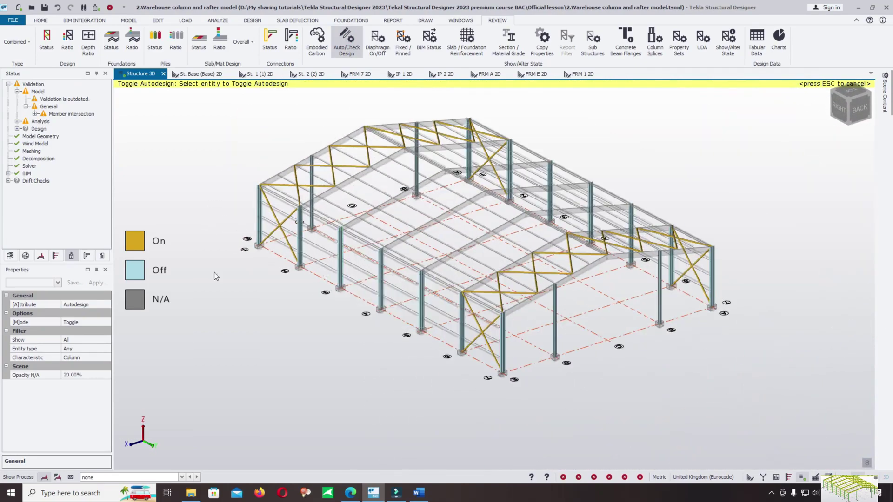
# Filter the Autodesign review to the Beam characteristic and compare the Autodesign state of the rafters with the purlins and side rails
pyautogui.click(95, 359)
pyautogui.click(107, 358)
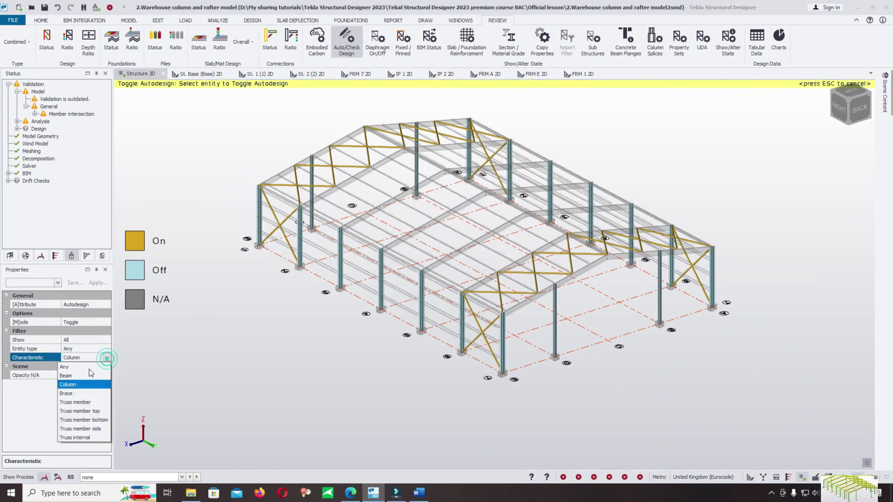
pyautogui.click(88, 378)
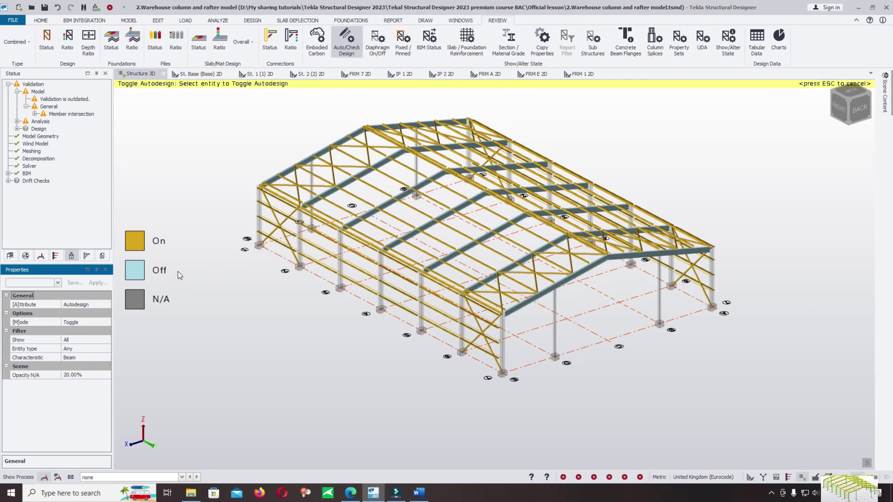
pyautogui.scroll(6, 328, 304)
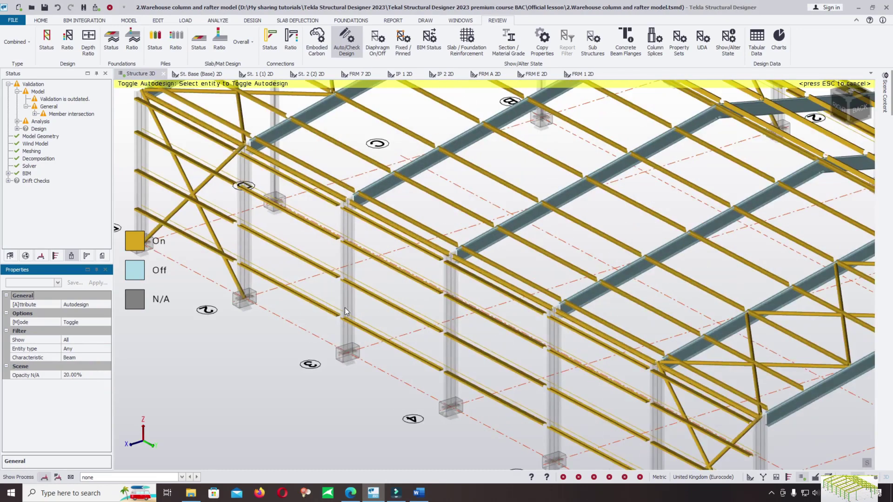
pyautogui.scroll(-6, 419, 259)
pyautogui.scroll(5, 387, 266)
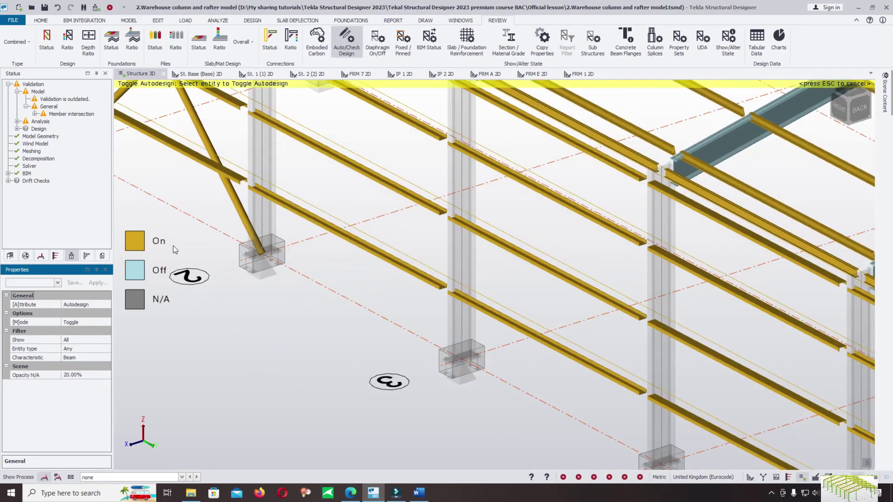
pyautogui.scroll(-6, 465, 302)
pyautogui.scroll(5, 566, 242)
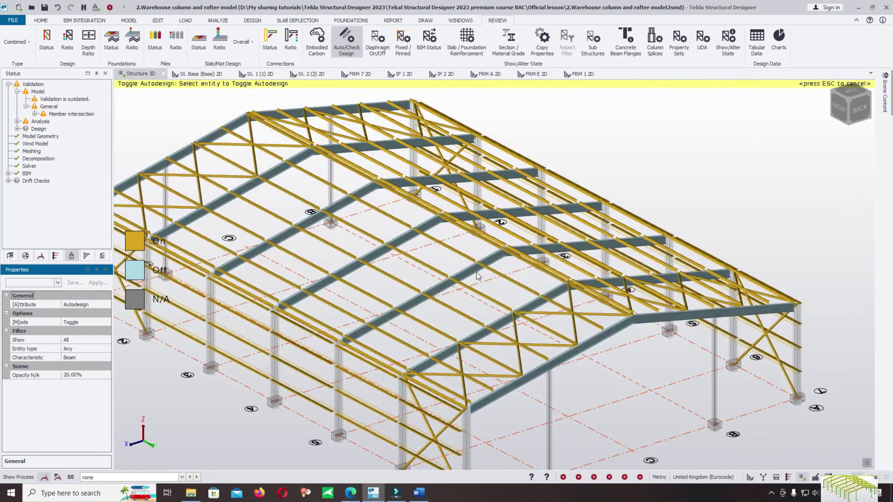
pyautogui.scroll(-5, 455, 255)
# Inspect the eaves beam on grid line E between grids 4 and 5 up close to check its section and Autodesign state
pyautogui.scroll(7, 429, 303)
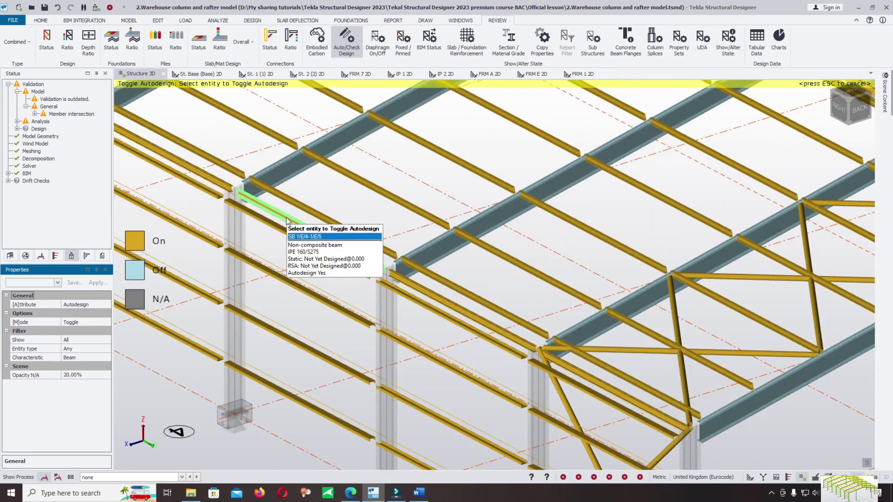
pyautogui.scroll(4, 309, 272)
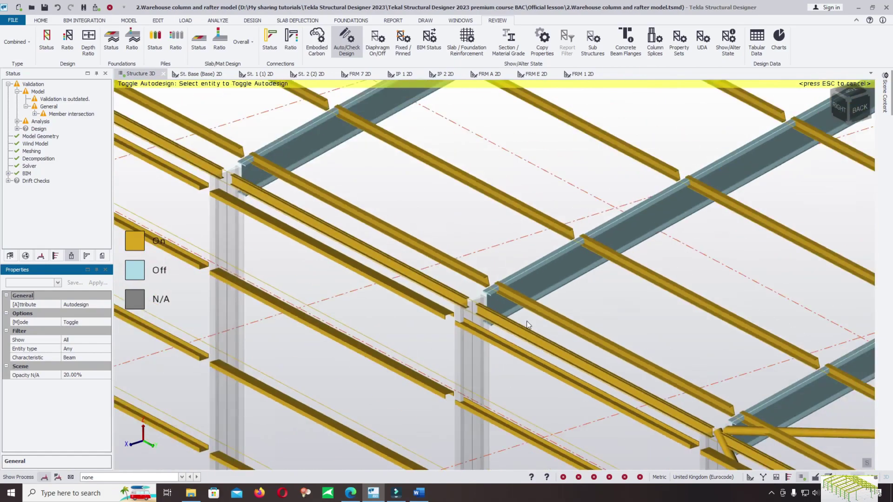
pyautogui.scroll(3, 399, 256)
pyautogui.scroll(-2, 469, 288)
pyautogui.scroll(2, 420, 259)
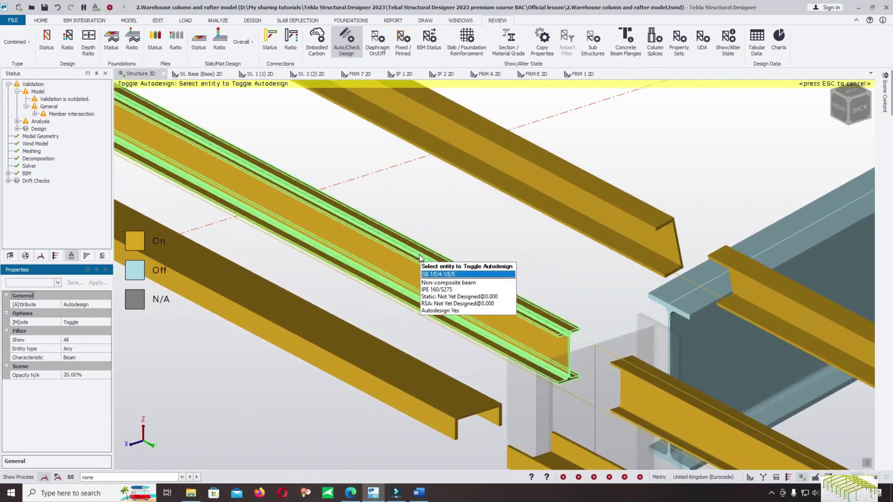
pyautogui.scroll(-5, 426, 263)
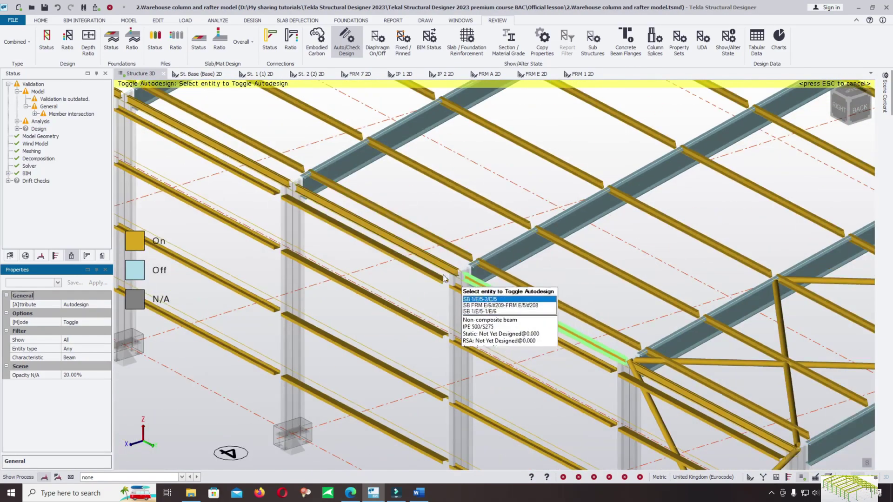
pyautogui.scroll(-6, 443, 278)
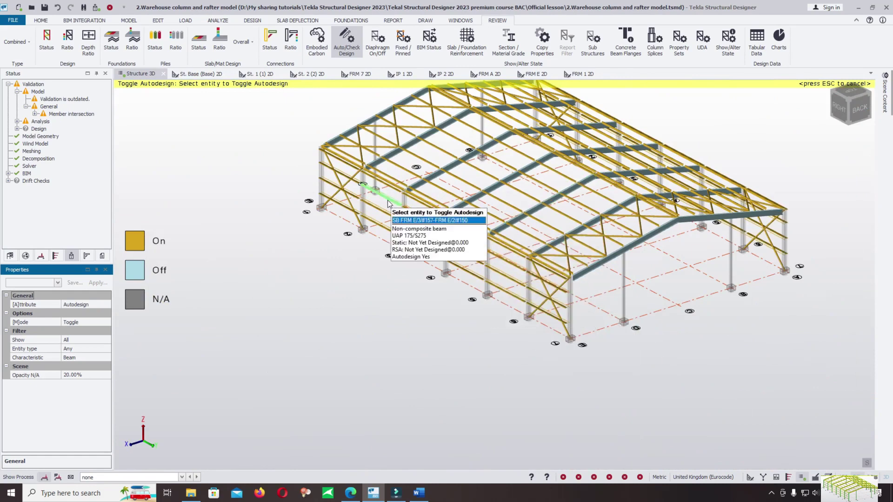
# Check the Autodesign state of the side rails on grid line E between grids 2 and 3
pyautogui.scroll(2, 386, 174)
pyautogui.scroll(-2, 395, 172)
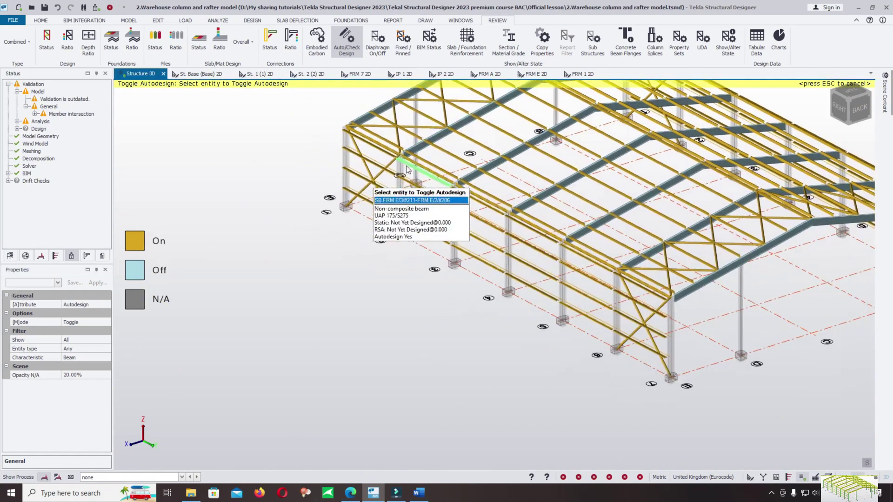
pyautogui.scroll(4, 395, 150)
pyautogui.scroll(-4, 397, 154)
pyautogui.scroll(-3, 421, 191)
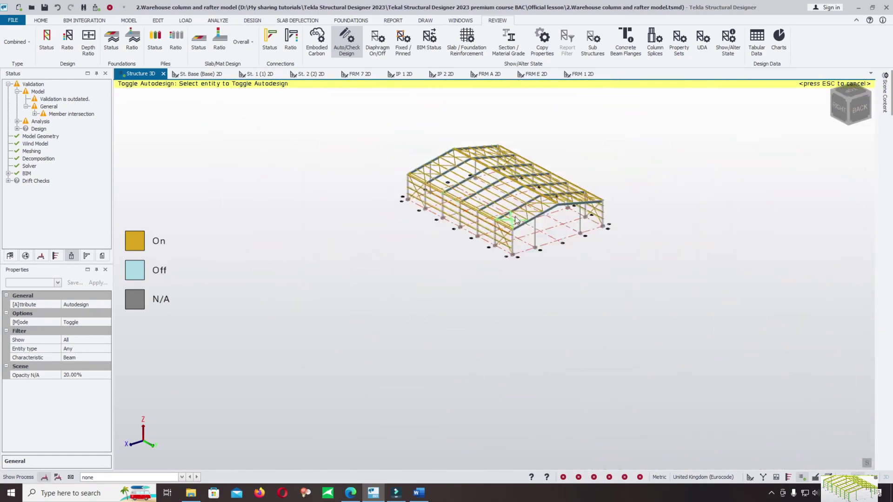
pyautogui.scroll(5, 489, 210)
pyautogui.scroll(-4, 489, 210)
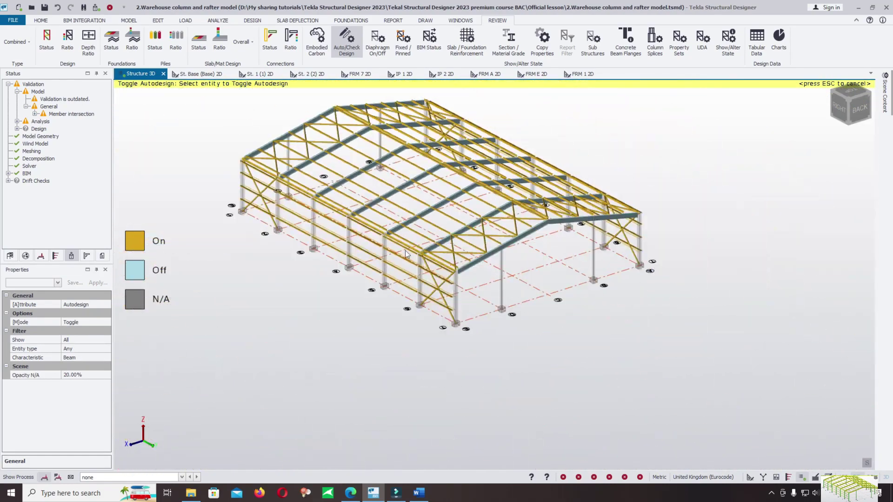
# Orbit to the back gable and examine the Autodesign state of the rafters and purlins across both roof slopes
pyautogui.keyDown('shift'); pyautogui.moveTo(491, 301); pyautogui.dragTo(543, 224, button='middle'); pyautogui.keyUp('shift')
pyautogui.scroll(5, 543, 224)
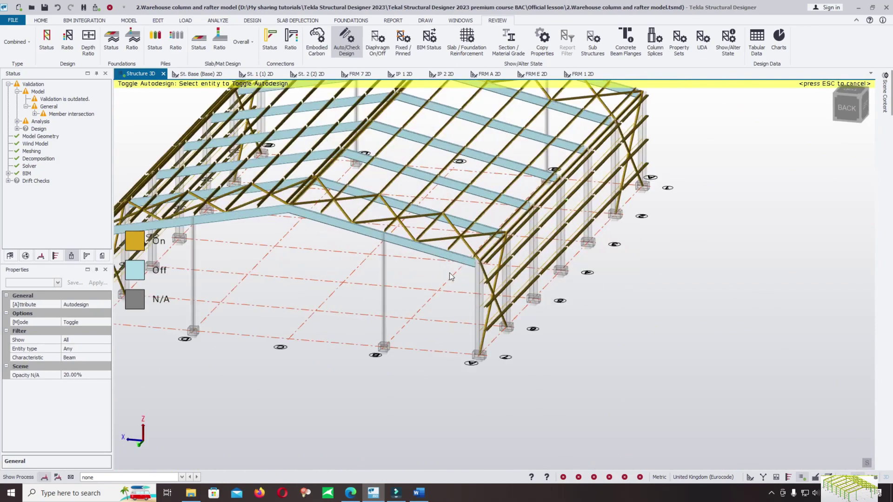
pyautogui.rightClick(531, 304)
pyautogui.click(554, 278)
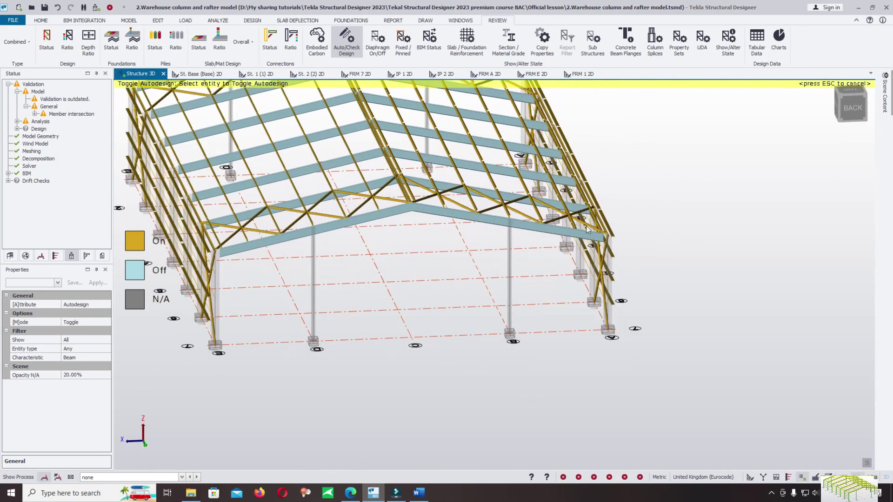
pyautogui.scroll(-3, 716, 333)
pyautogui.scroll(1, 667, 259)
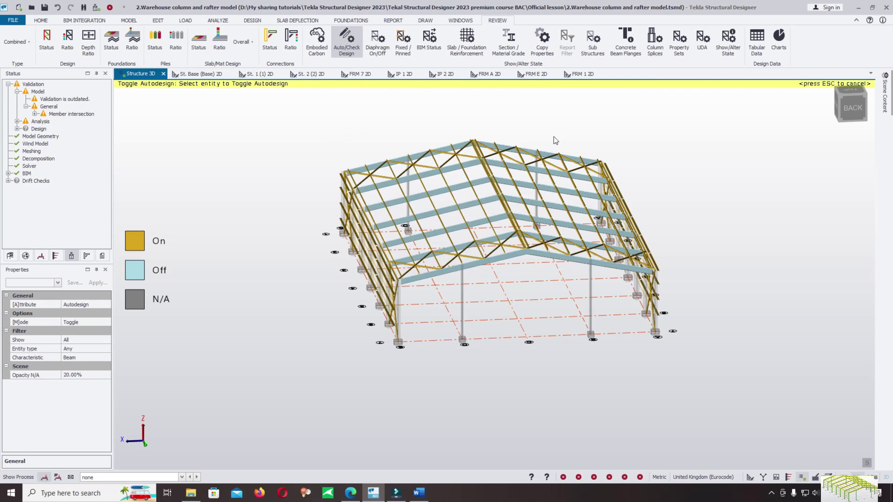
pyautogui.moveTo(554, 139); pyautogui.dragTo(533, 155, button='middle')
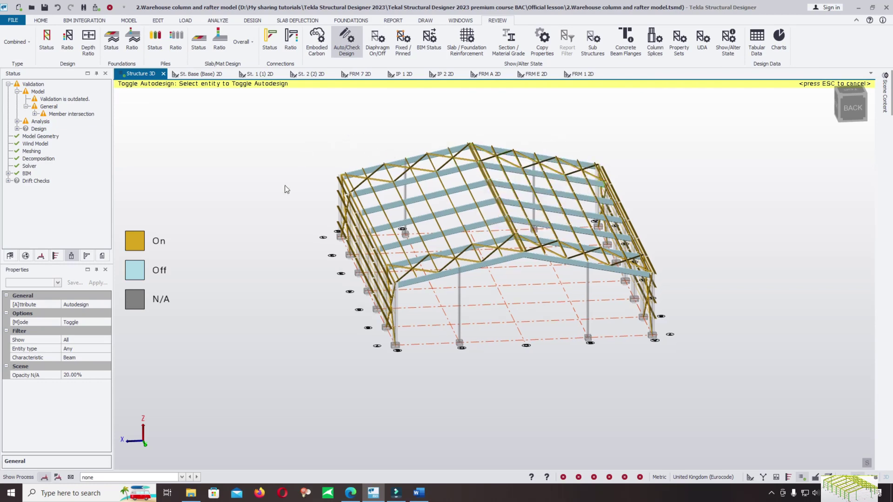
pyautogui.moveTo(293, 272); pyautogui.dragTo(332, 356, button='middle')
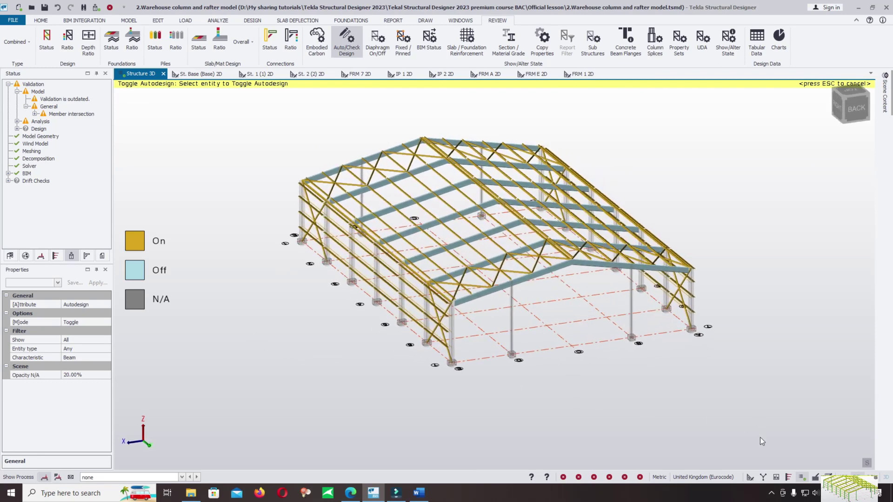
pyautogui.click(771, 493)
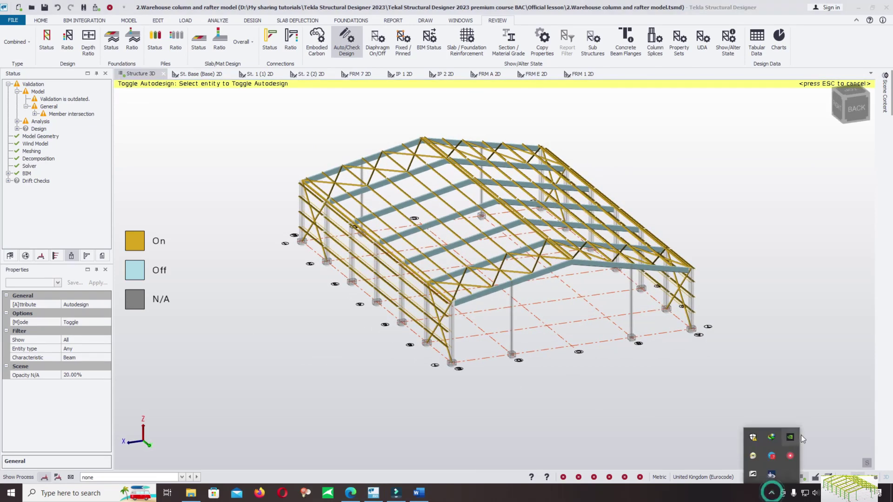